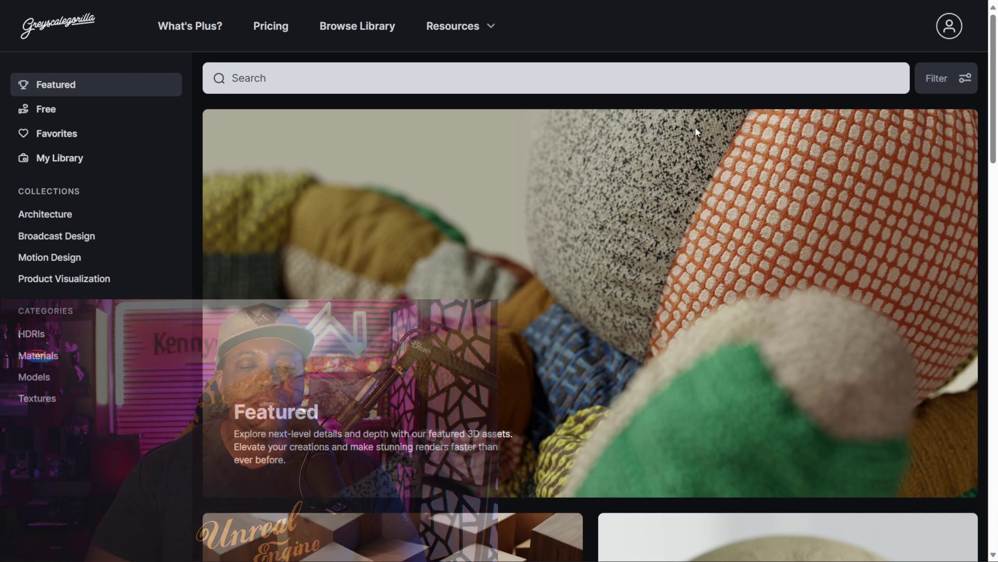
Browse the Clay Fine material collection, then return to the Featured page.
scroll(994, 72, "down", 3)
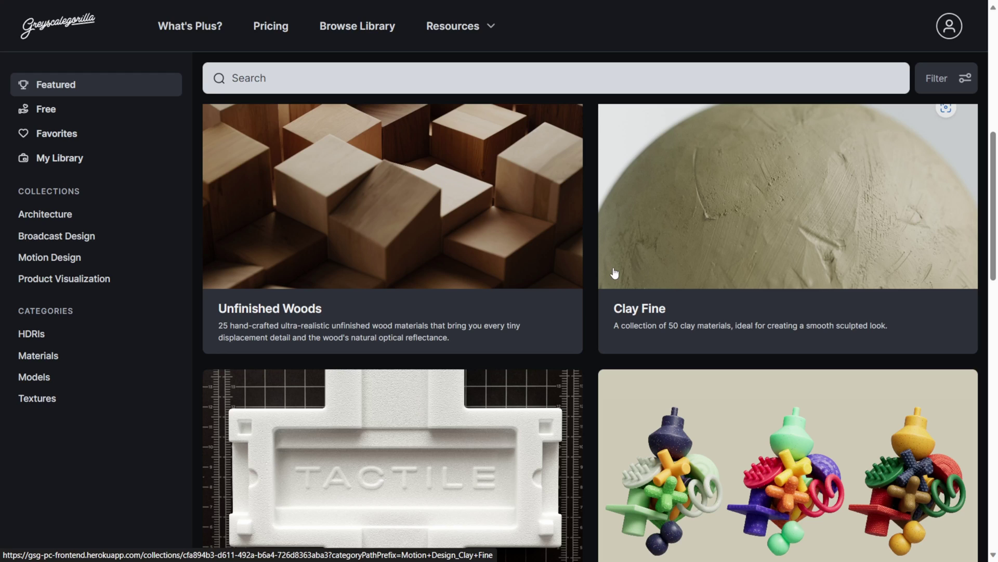
left_click(822, 215)
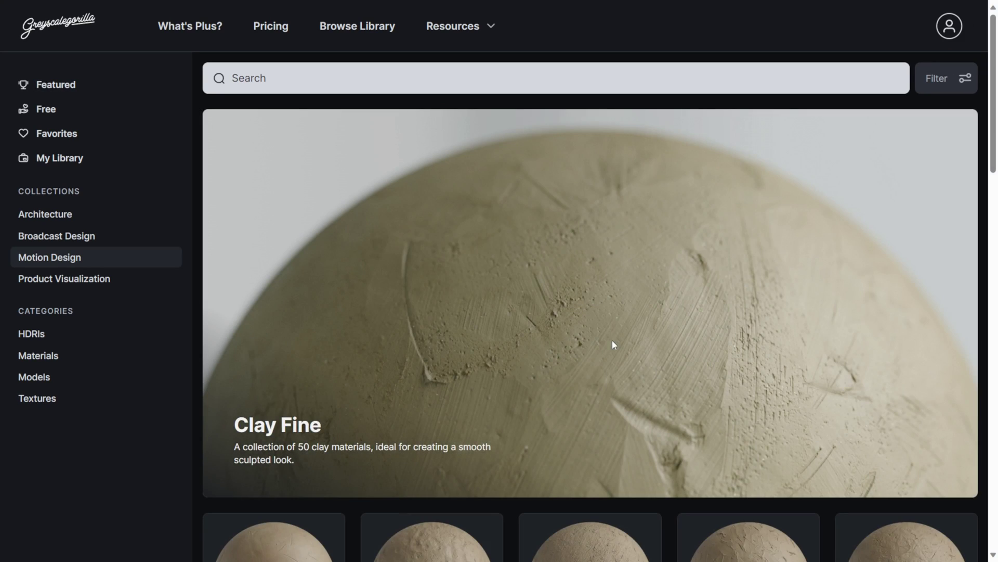
scroll(391, 343, "down", 2)
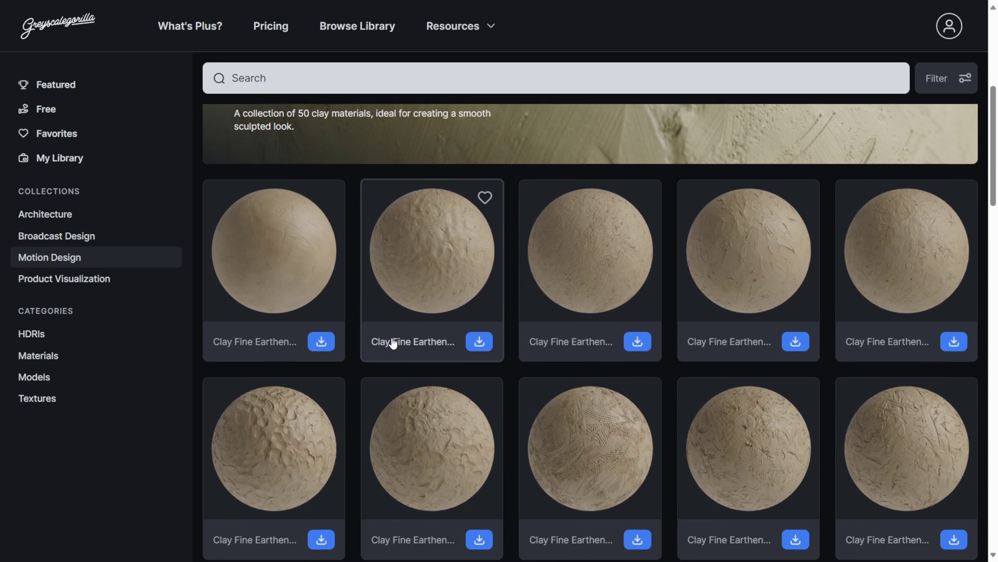
scroll(454, 332, "down", 3)
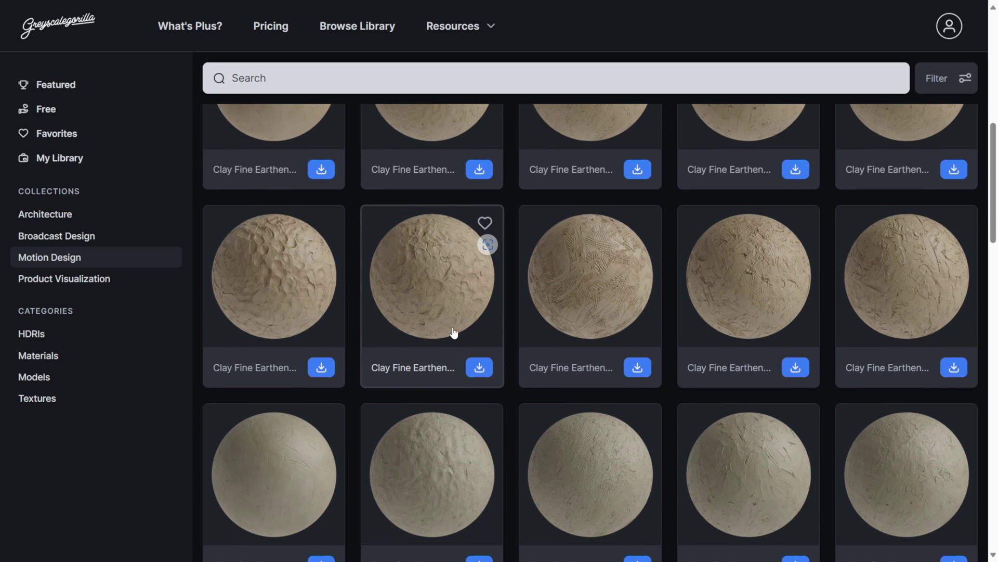
scroll(585, 311, "down", 2)
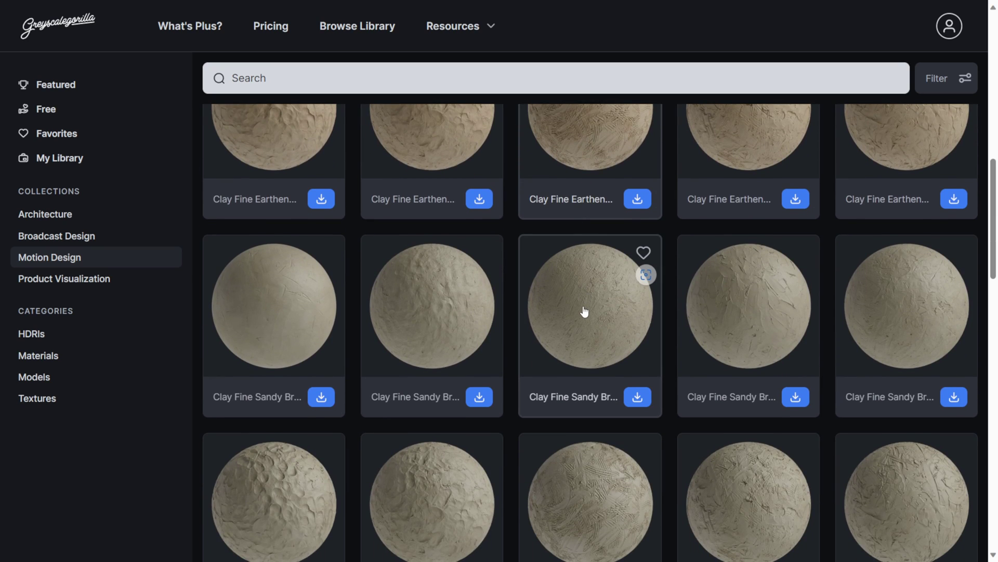
scroll(584, 312, "down", 3)
left_click(74, 78)
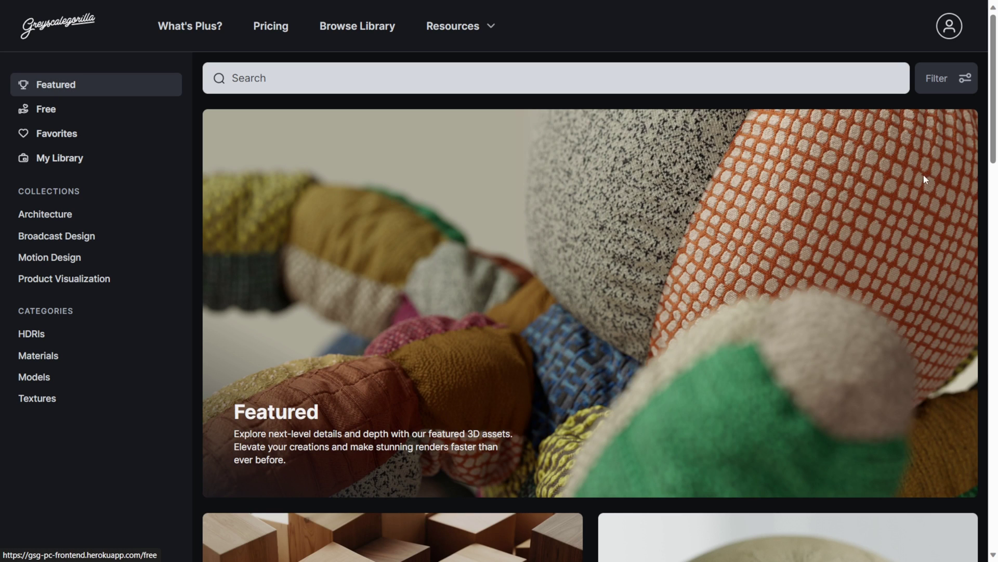
Open the Colorful Plastic Materials collection and scroll through its grid.
left_click_drag(994, 51, 994, 219)
scroll(582, 219, "down", 1)
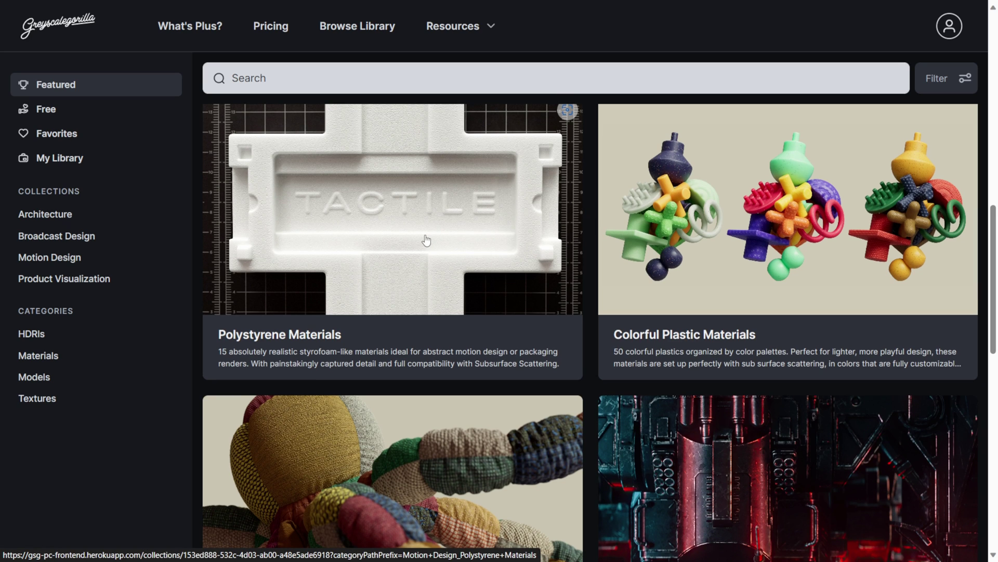
left_click(570, 236)
scroll(569, 236, "down", 5)
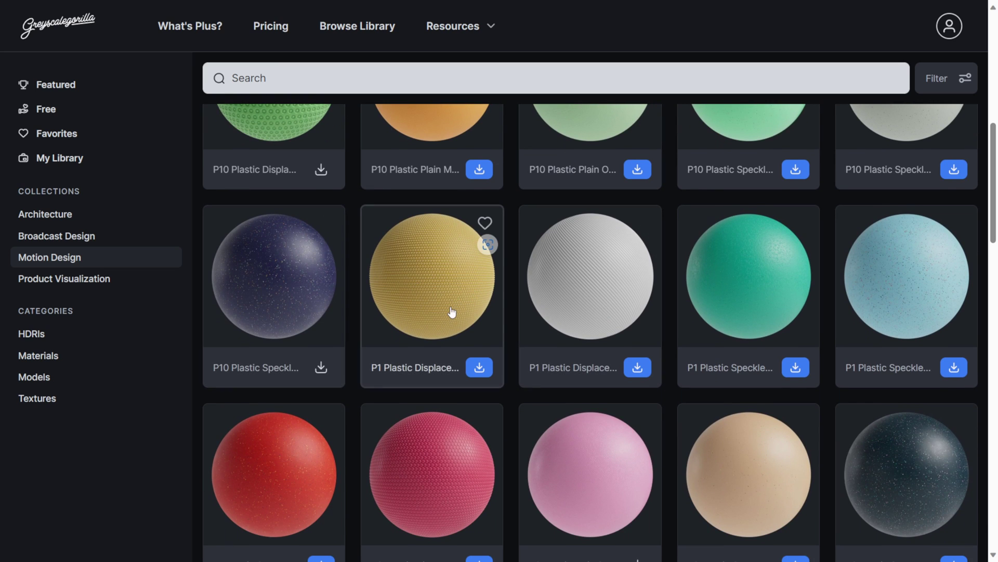
scroll(478, 358, "down", 6)
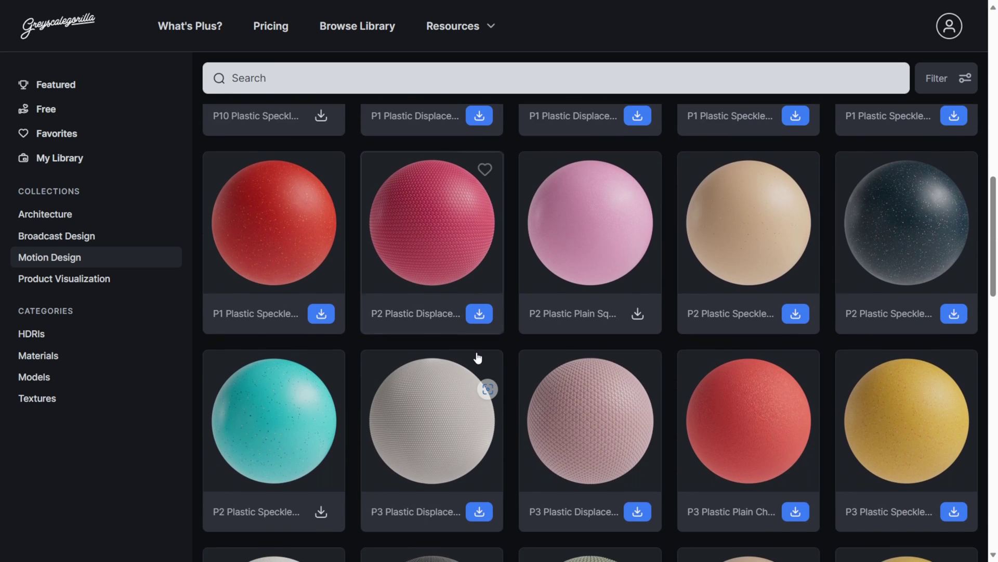
scroll(505, 338, "down", 9)
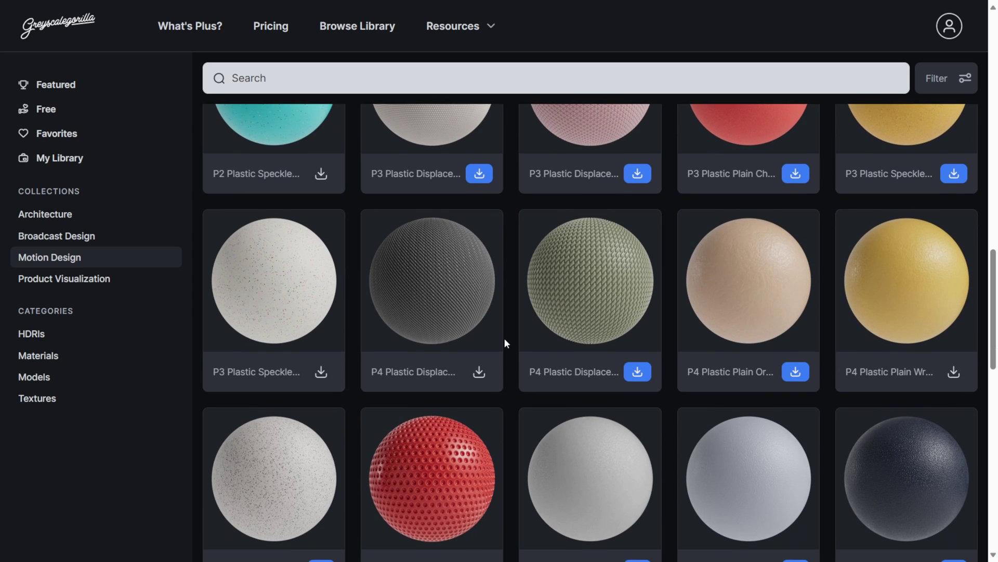
scroll(505, 340, "down", 8)
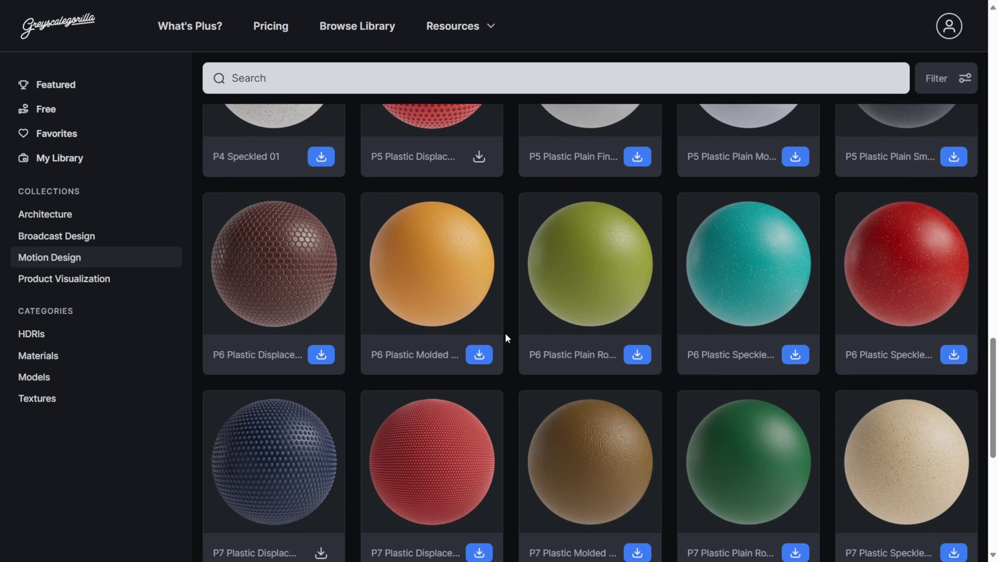
scroll(506, 335, "down", 3)
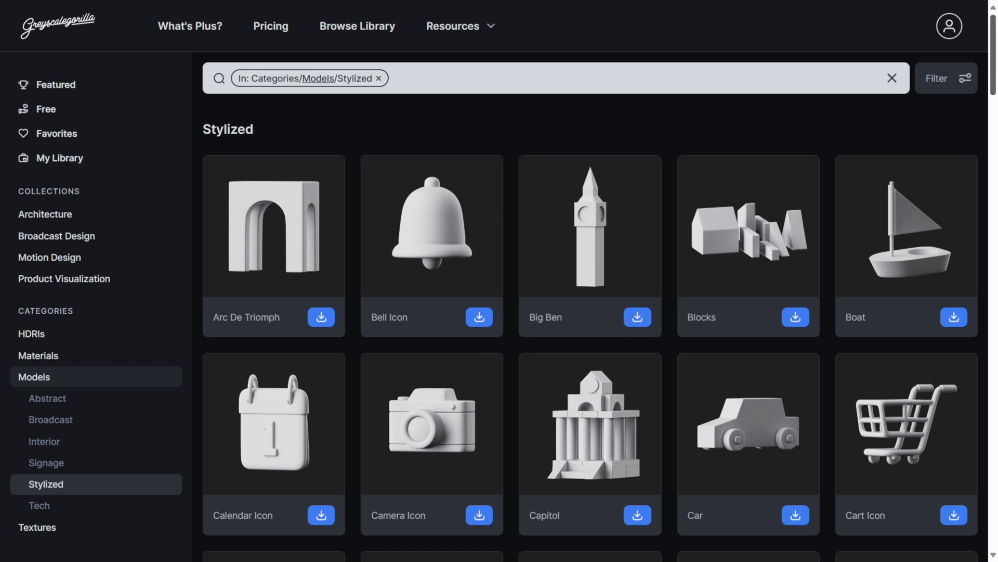
Scroll through the Stylized models to locate the Hand Icon model.
scroll(598, 333, "down", 20)
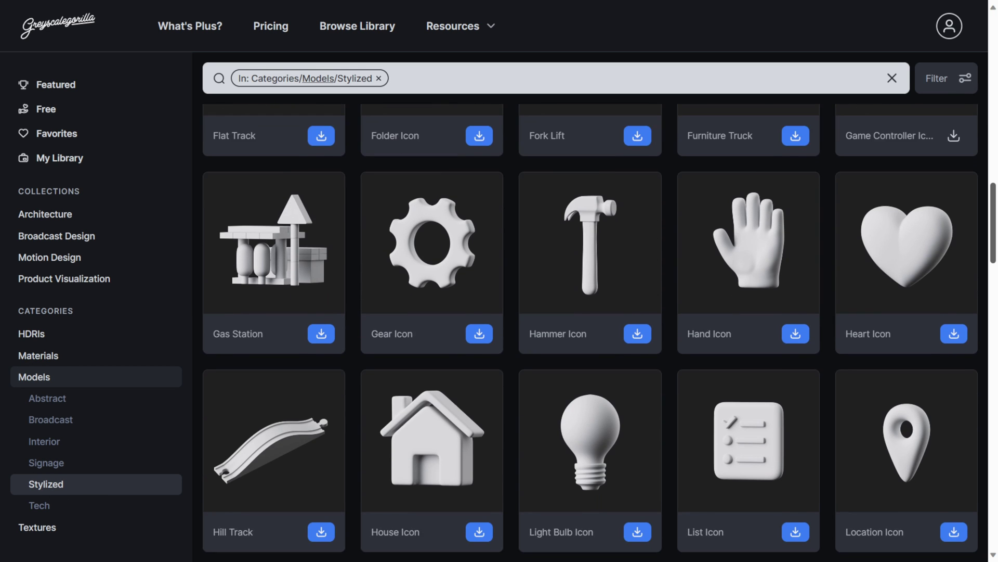
scroll(786, 268, "up", 1)
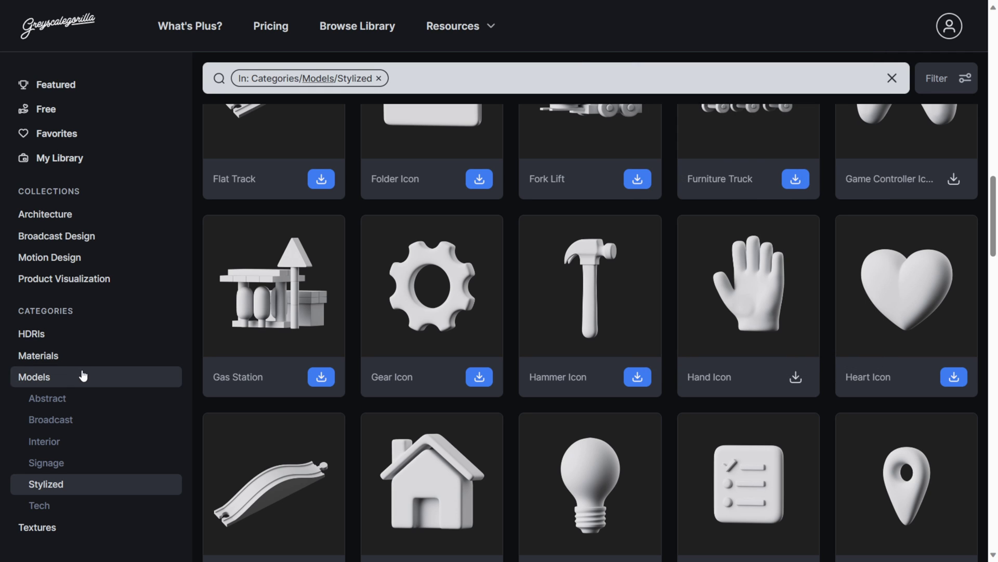
Filter Materials to the Clay category and download Clay Doh Orange 01.
left_click(46, 356)
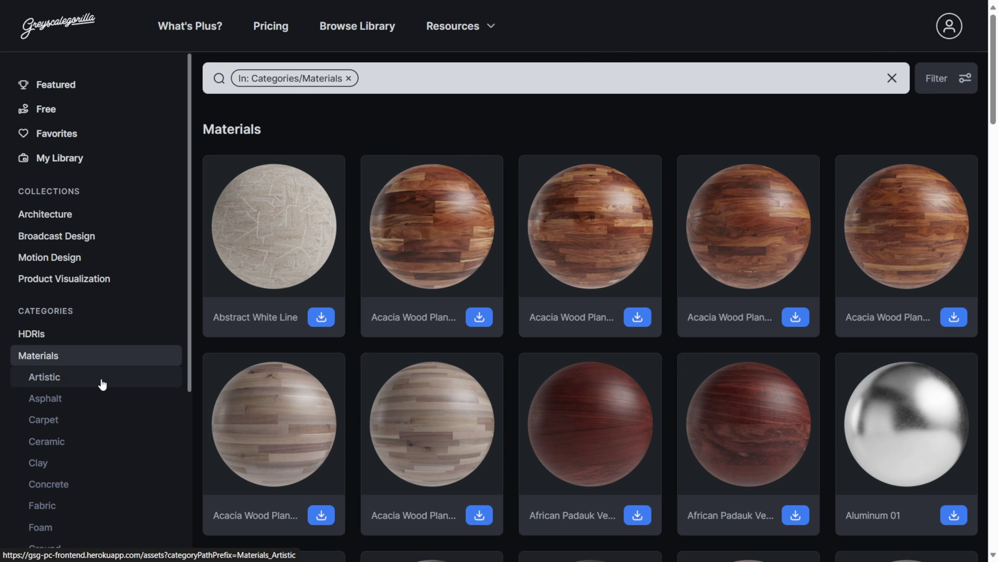
scroll(100, 381, "down", 1)
left_click(34, 390)
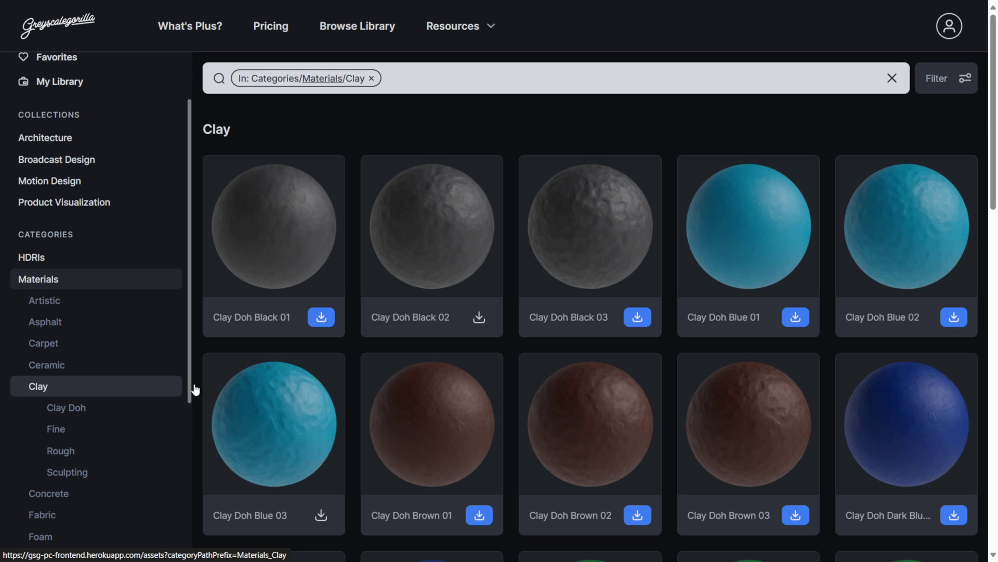
left_click_drag(993, 93, 992, 134)
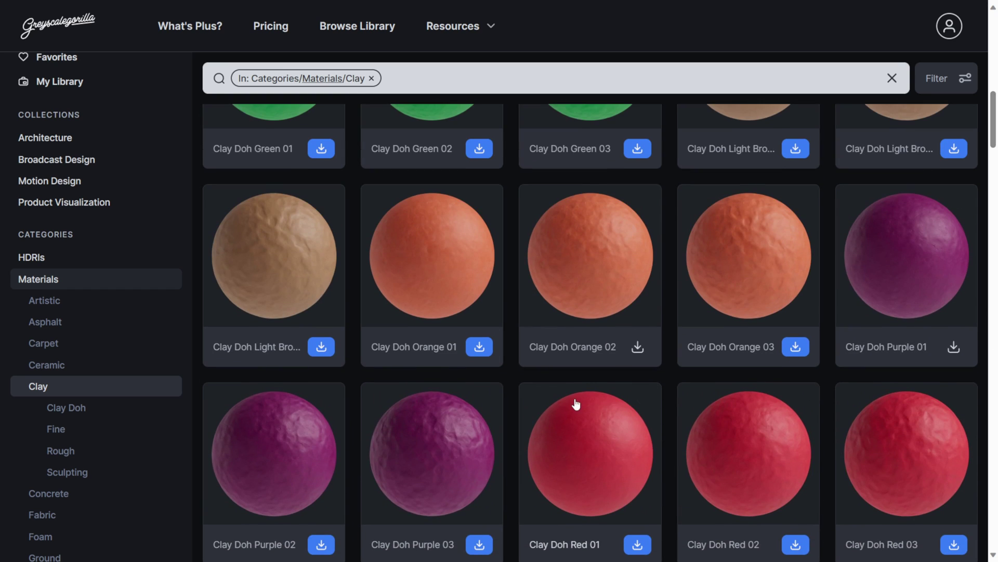
scroll(535, 386, "up", 2)
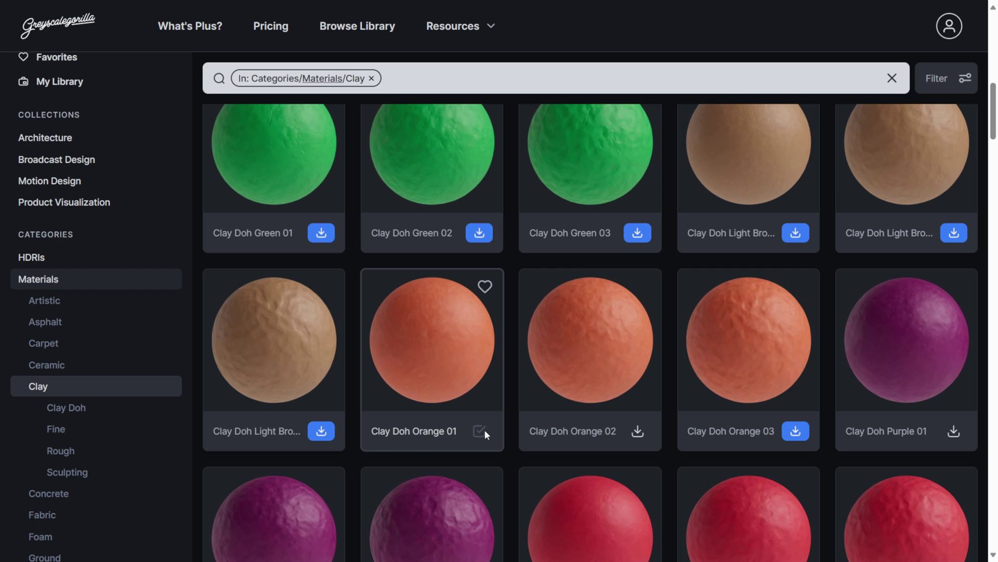
left_click(484, 430)
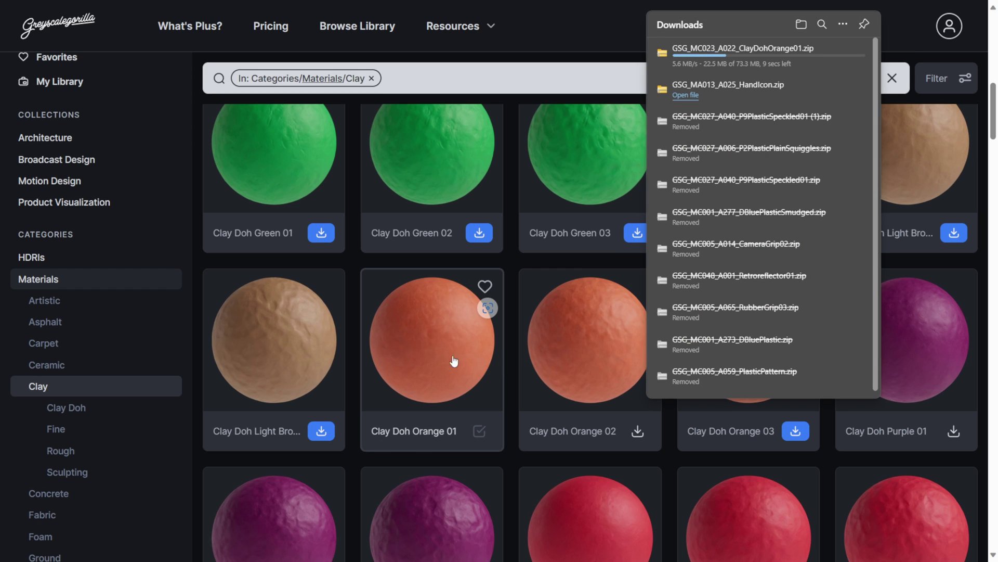
Show the Indoor HDRIs and scroll down to the Cloud City map.
left_click(35, 258)
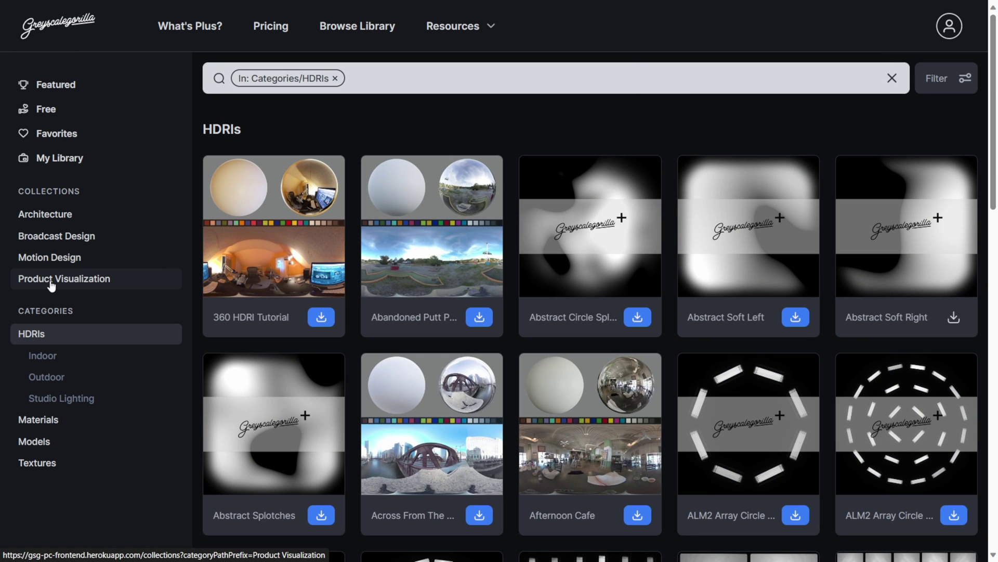
left_click(45, 355)
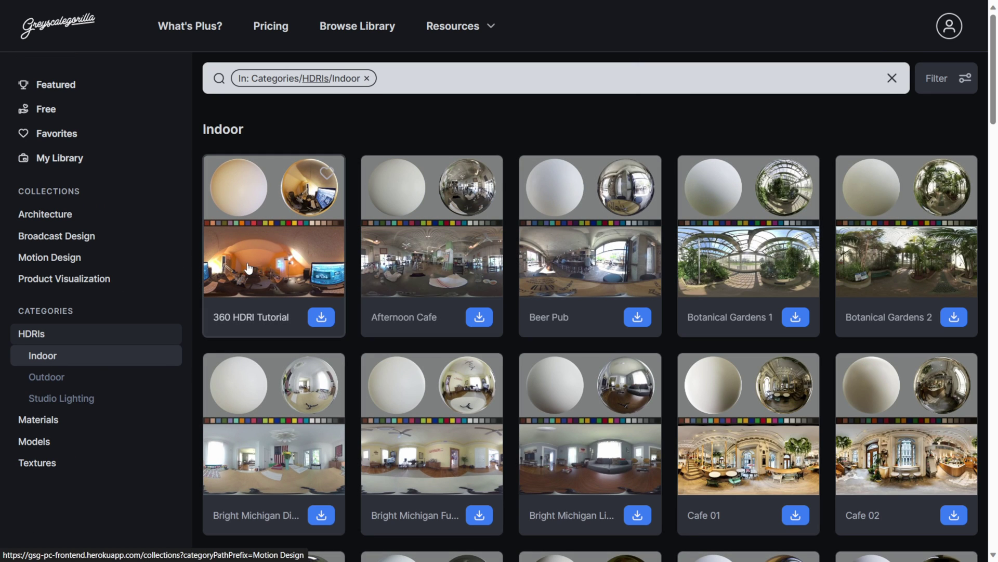
scroll(630, 322, "down", 8)
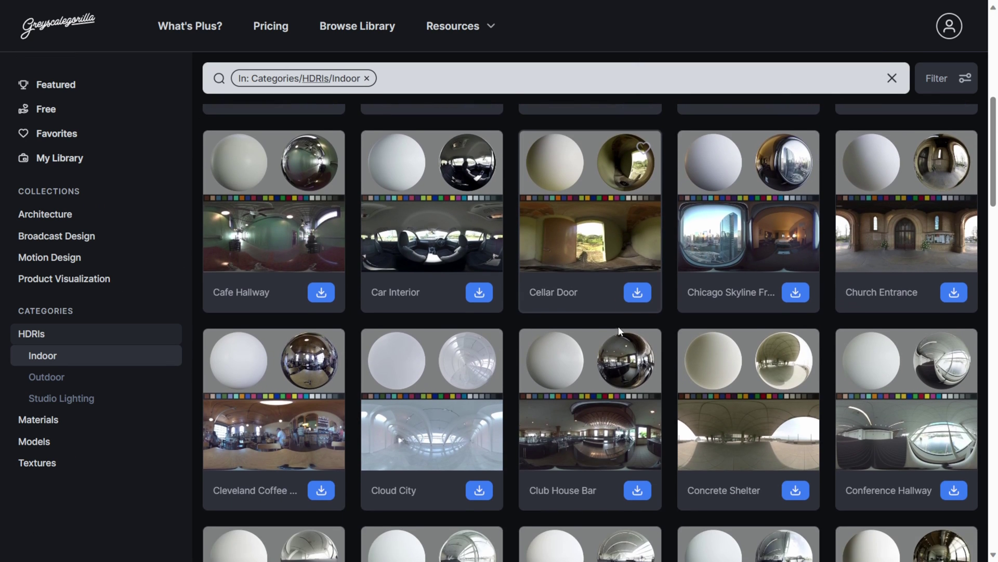
scroll(619, 326, "down", 3)
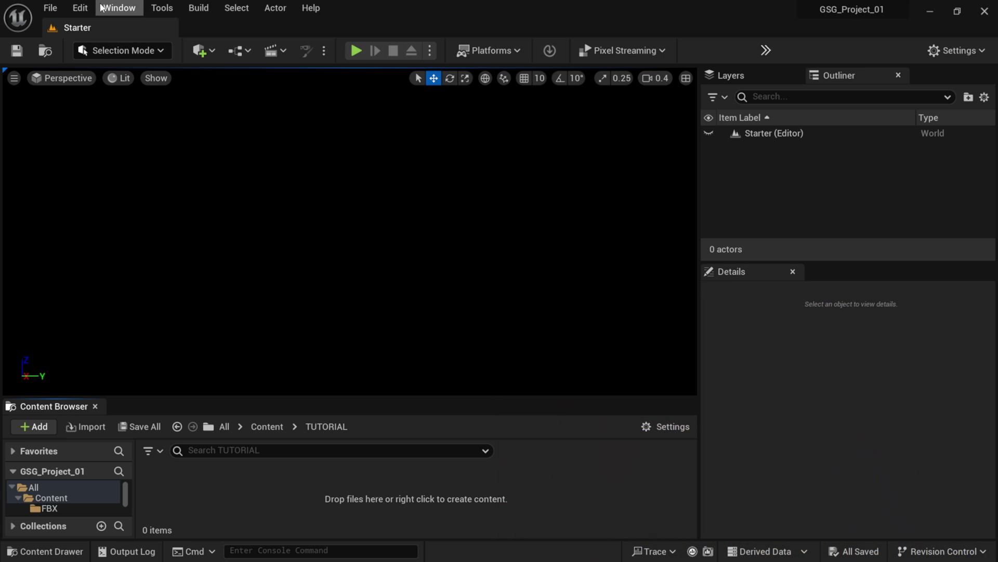
Search plugins for 'grey', toggle GreyscalegorillaMaterialImporter off and back on, and close Plugins.
left_click(77, 8)
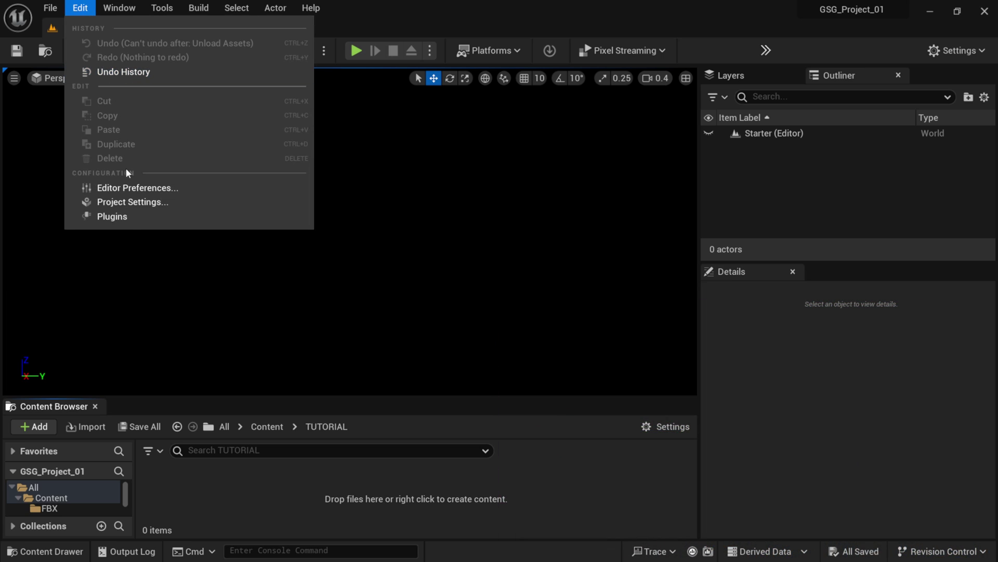
left_click(125, 216)
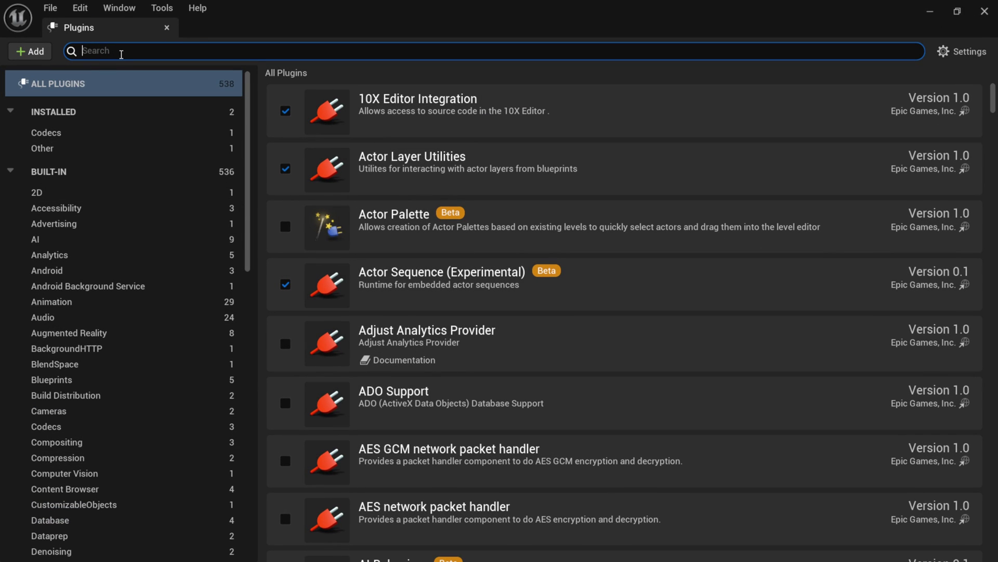
left_click(122, 54)
type("greysc")
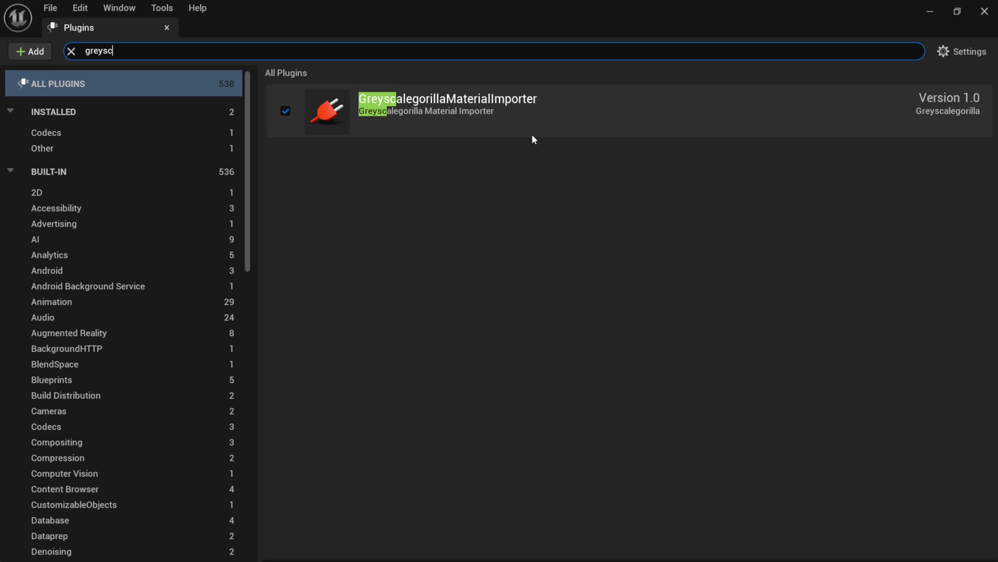
left_click(289, 110)
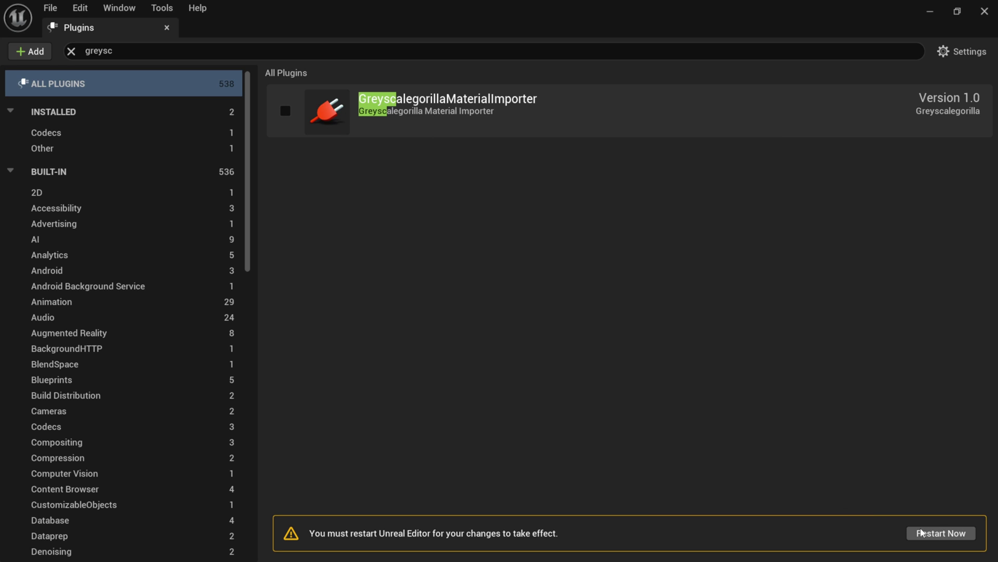
left_click(286, 111)
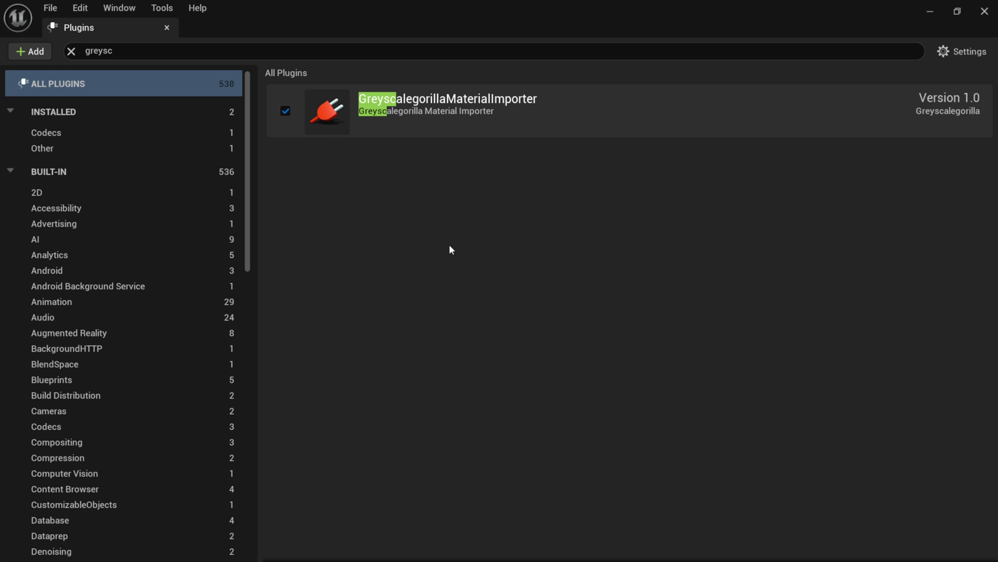
left_click(986, 13)
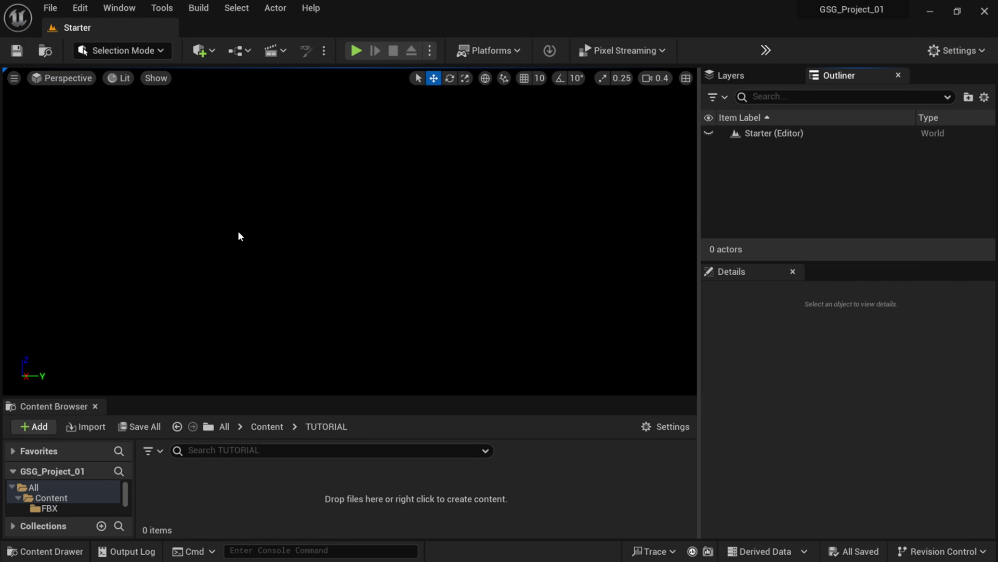
Import Clay Doh Orange 01 with the Greyscalegorilla importer from the Downloads GSG folder.
left_click(119, 8)
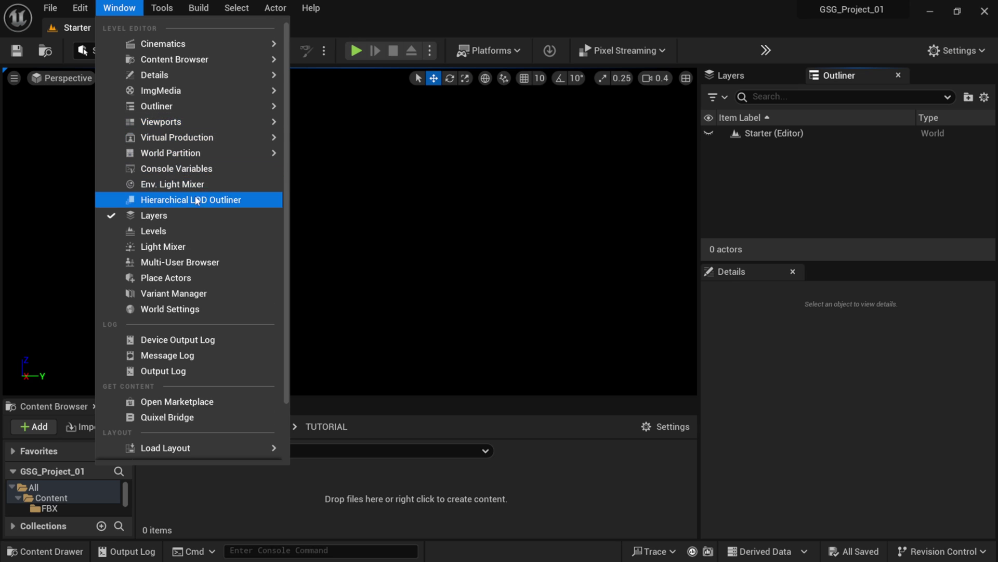
scroll(197, 201, "down", 3)
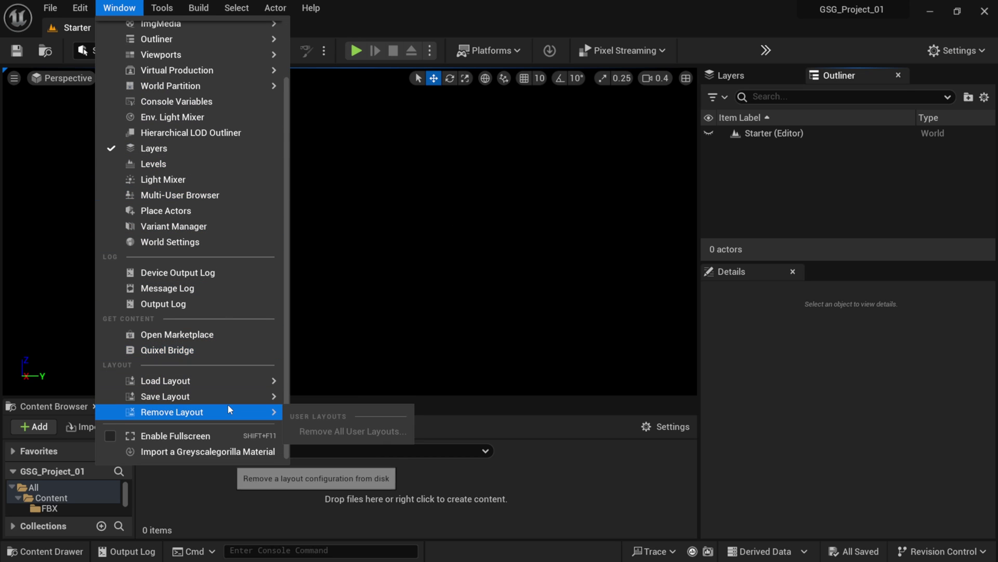
left_click(229, 452)
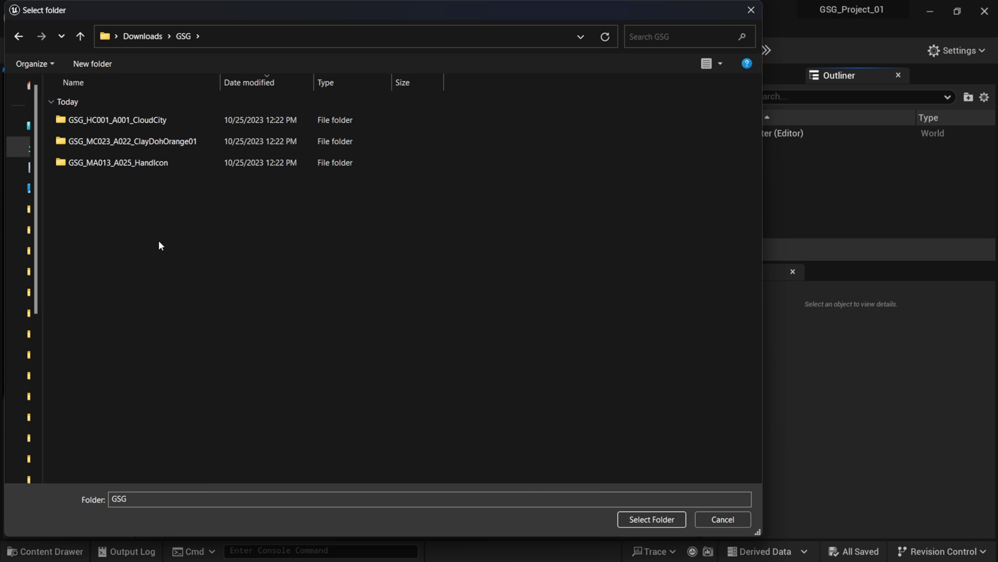
left_click(652, 519)
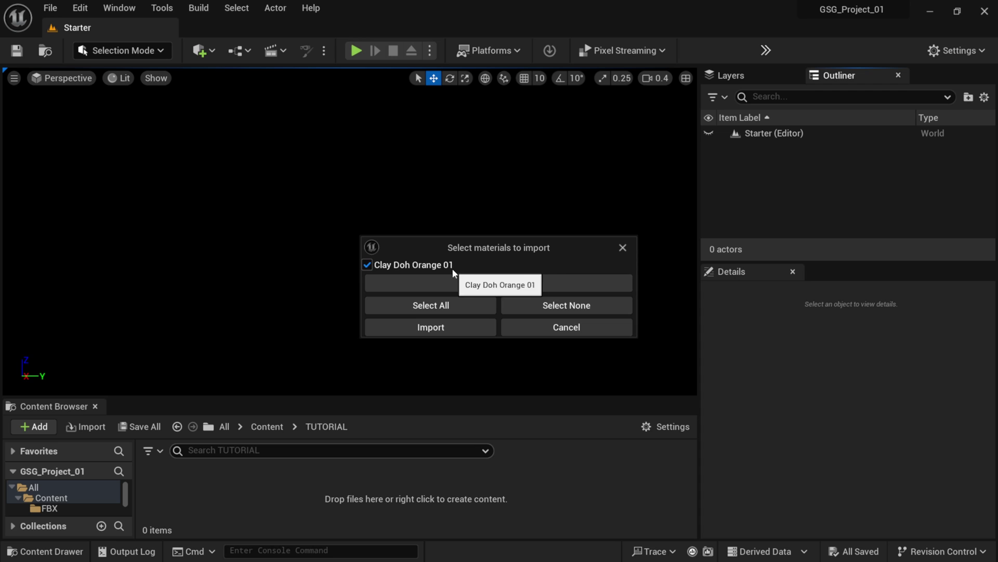
left_click(445, 328)
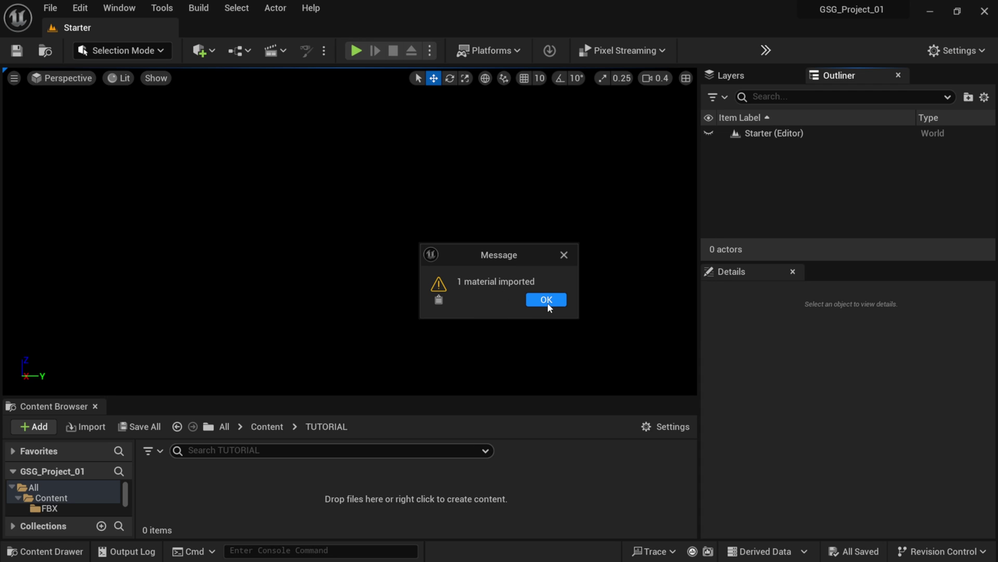
left_click(548, 307)
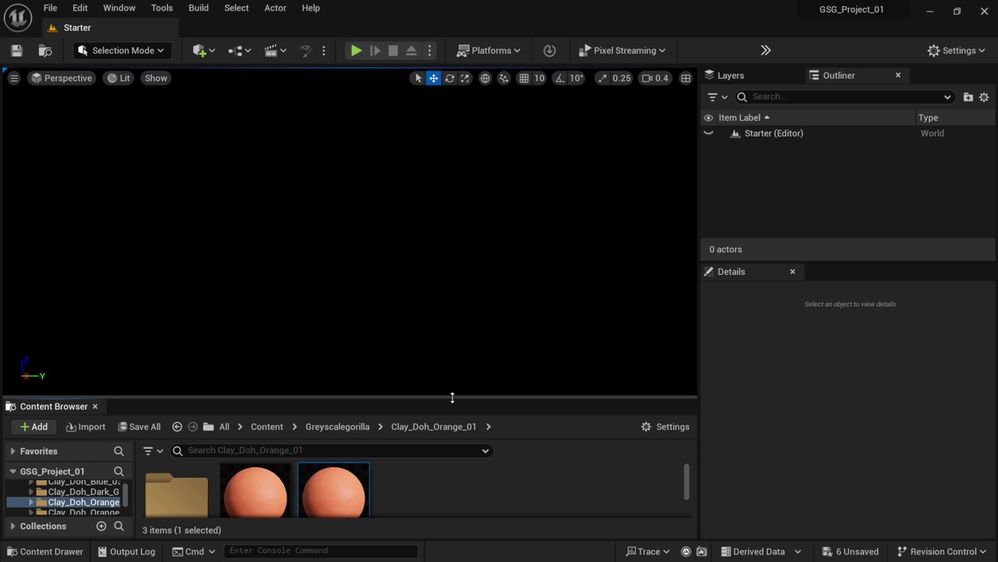
Save the six newly imported material assets.
left_click_drag(452, 396, 454, 312)
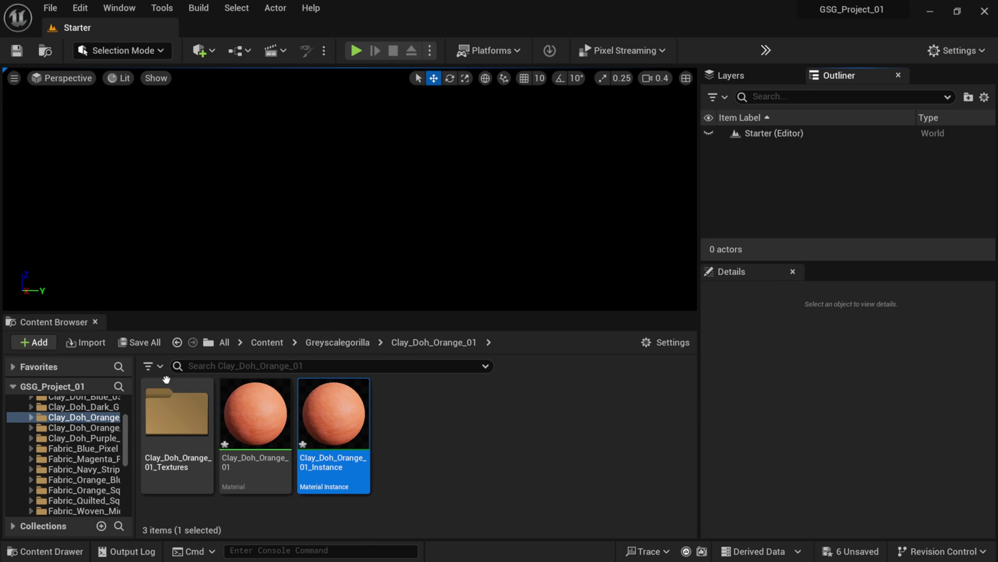
left_click(140, 342)
left_click(572, 434)
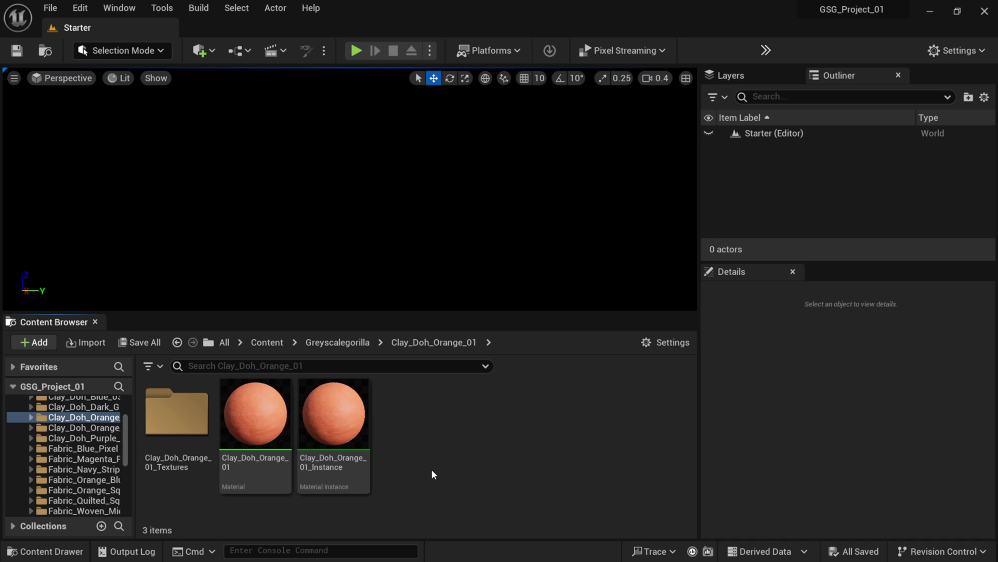
double_click(346, 434)
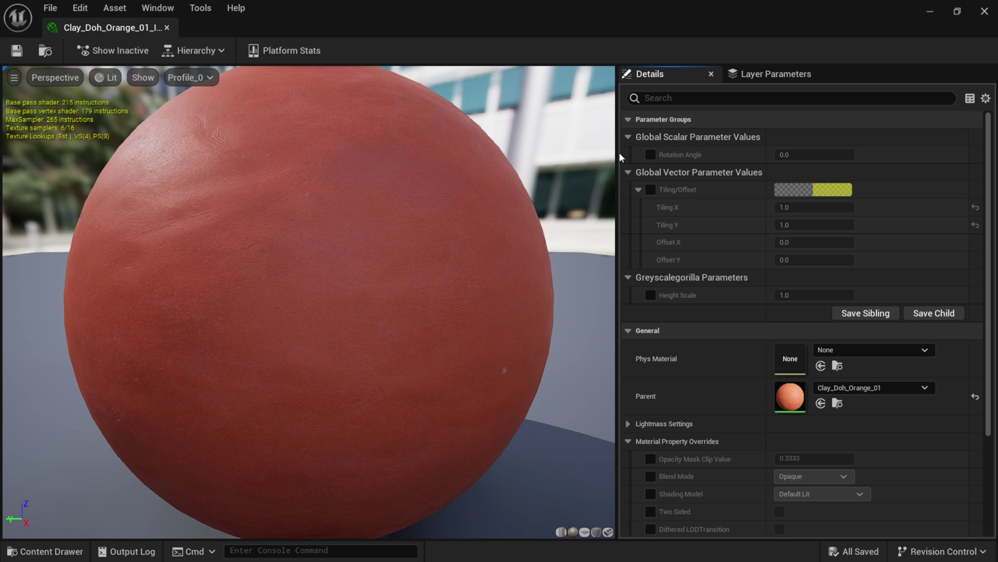
left_click_drag(612, 152, 528, 148)
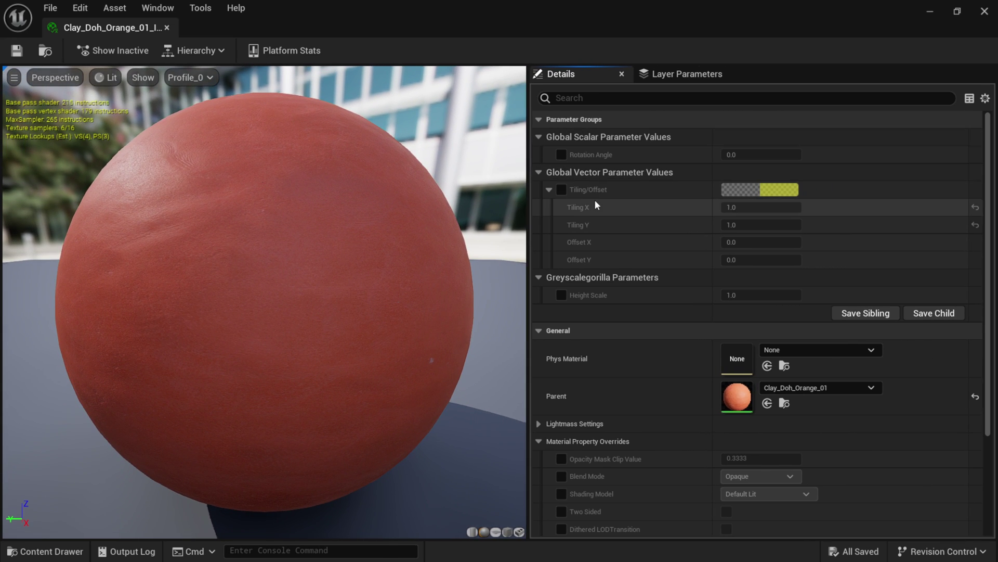
left_click(561, 155)
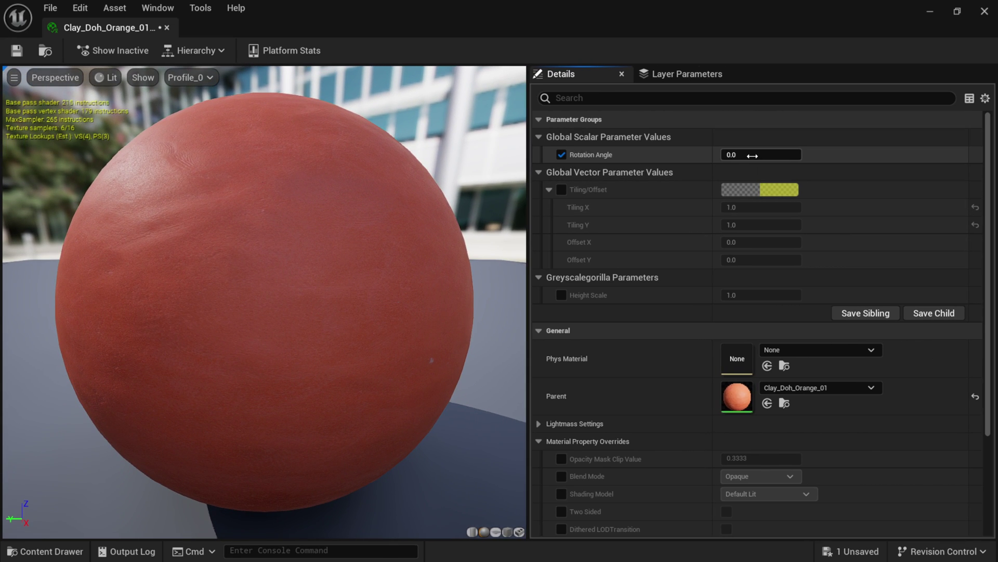
left_click_drag(753, 155, 770, 156)
left_click(562, 155)
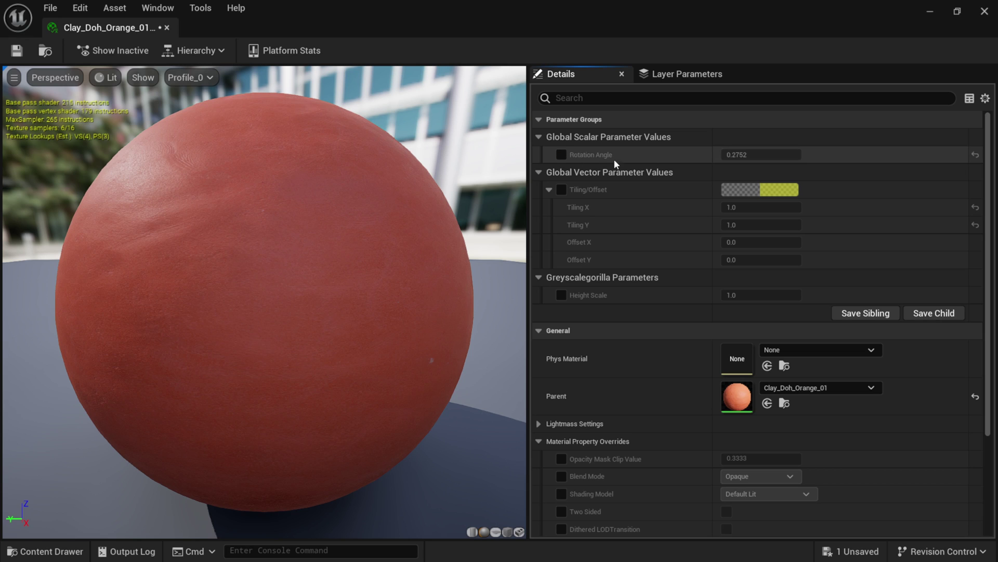
left_click(562, 189)
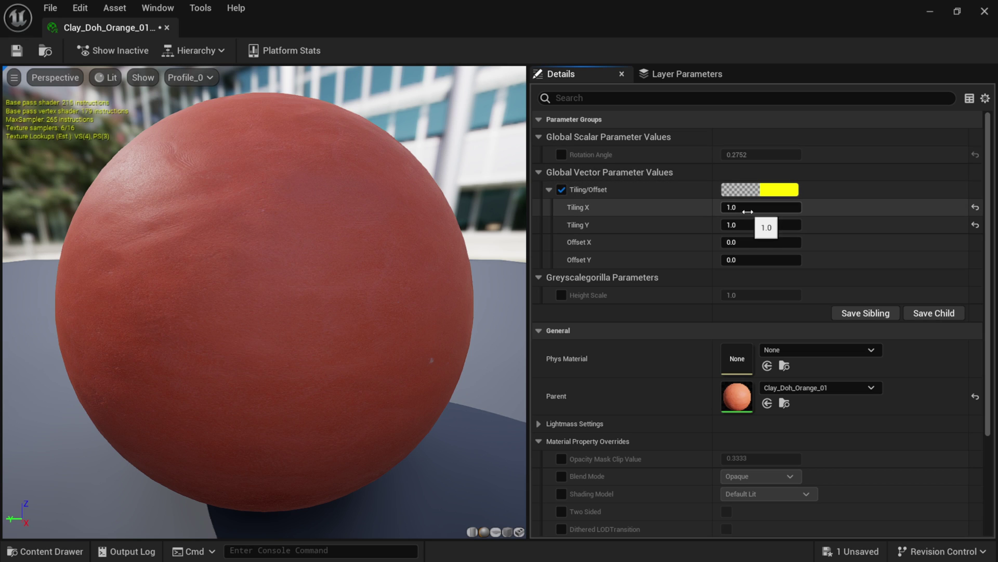
left_click_drag(745, 208, 738, 208)
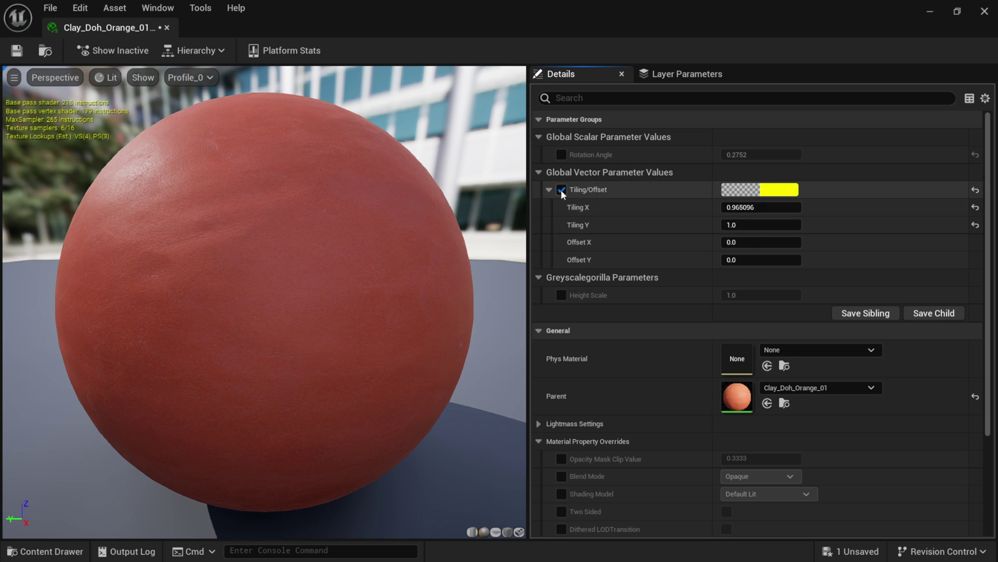
left_click(561, 190)
left_click(561, 294)
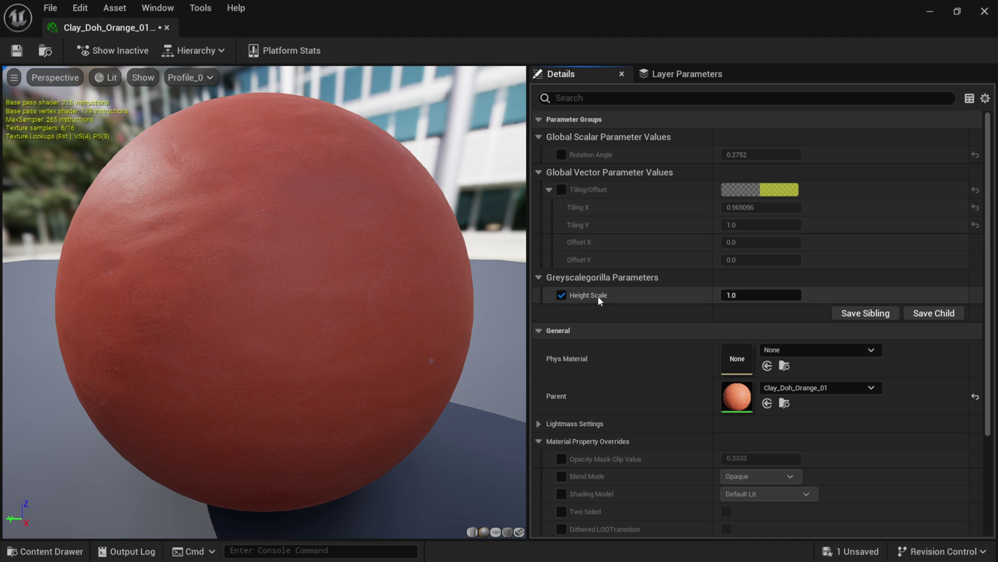
mouse_move(743, 294)
left_mouse_down()
mouse_move(796, 294)
mouse_move(749, 295)
left_mouse_up()
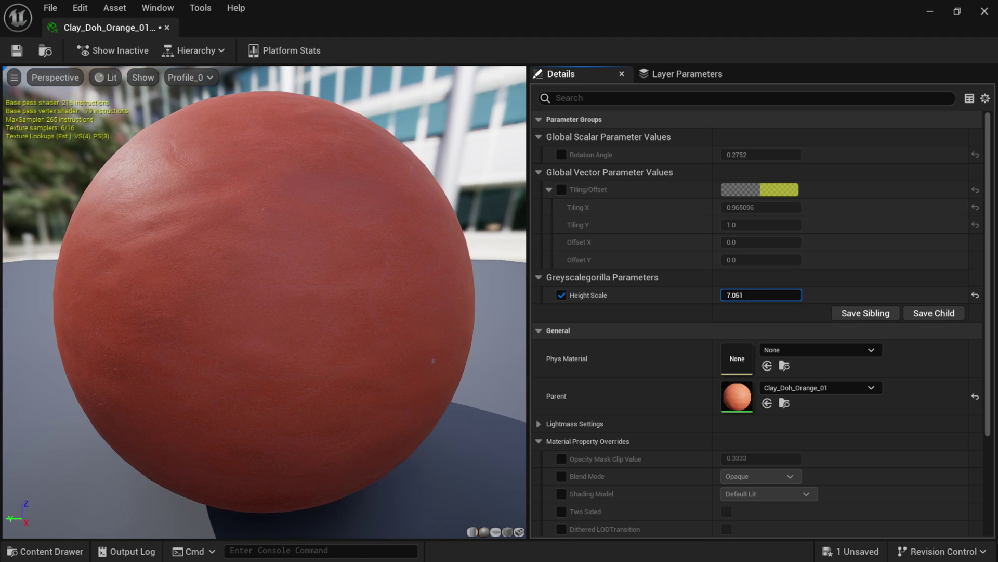
left_click(973, 295)
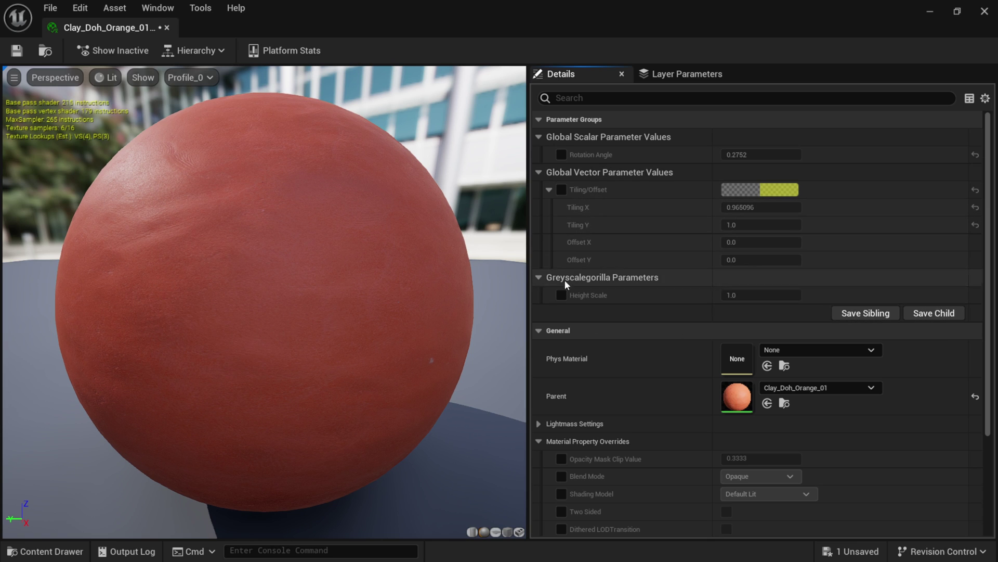
left_click(985, 13)
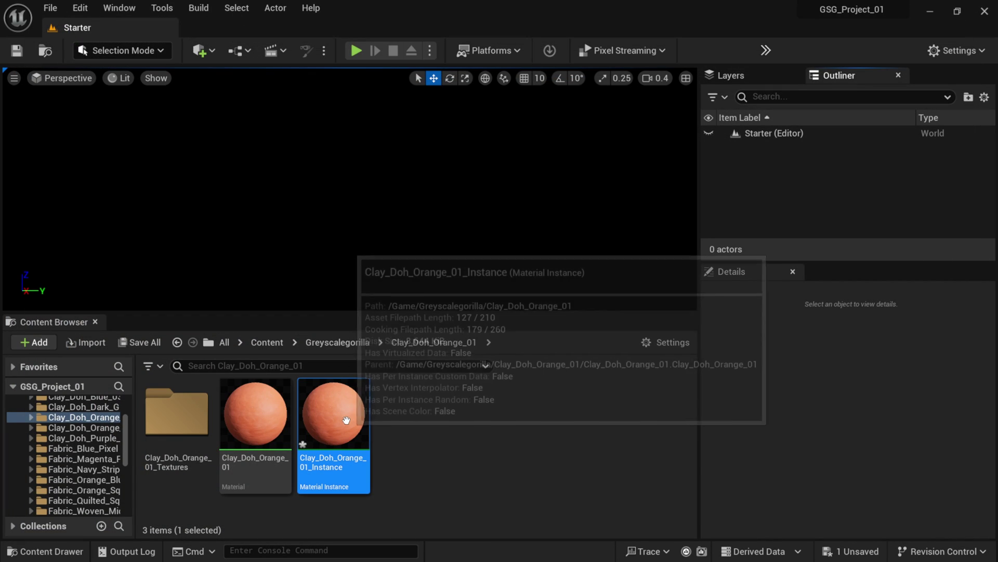
Navigate the Content Browser to the empty TUTORIAL folder.
left_click(459, 439)
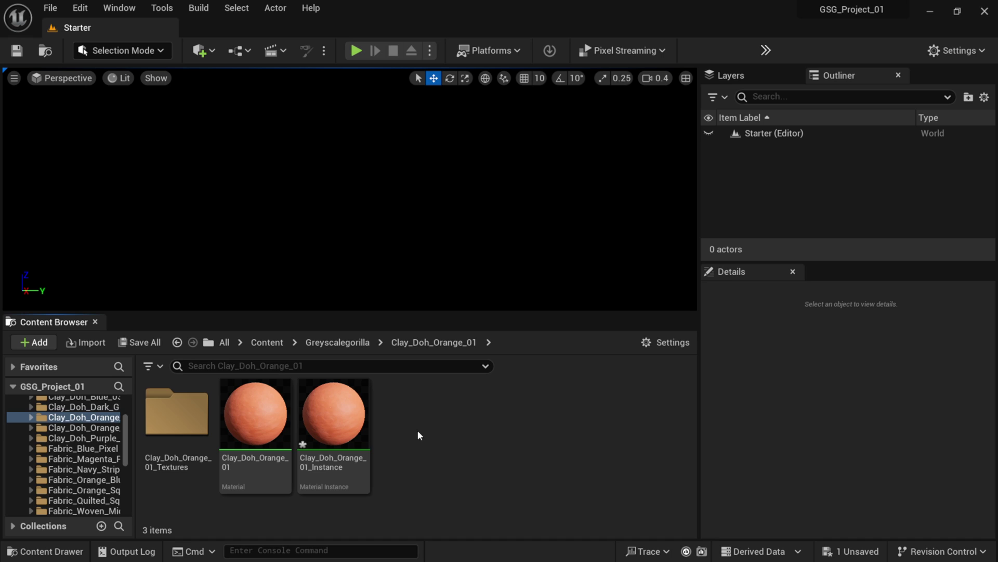
left_click_drag(126, 438, 128, 413)
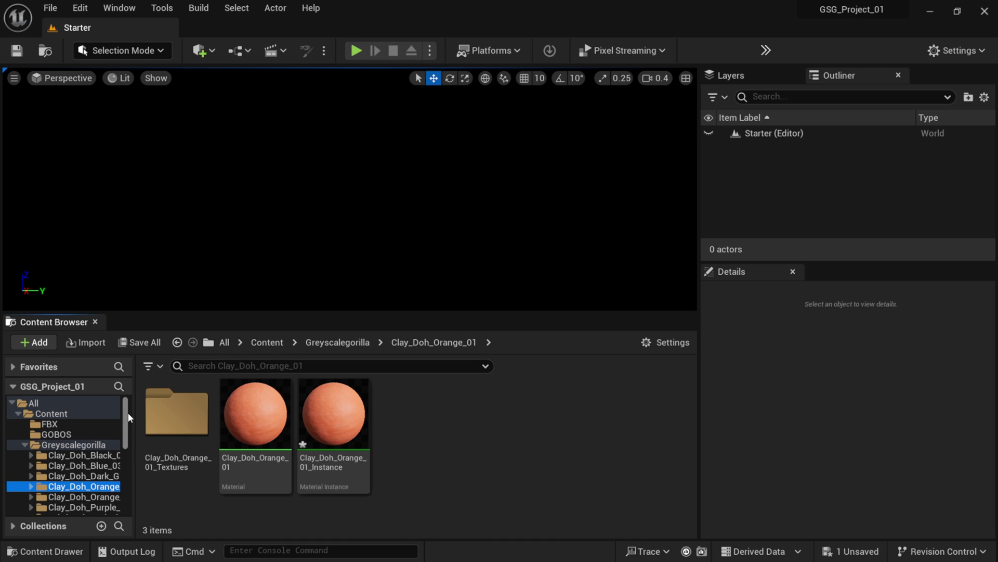
left_click(24, 445)
scroll(73, 473, "down", 1)
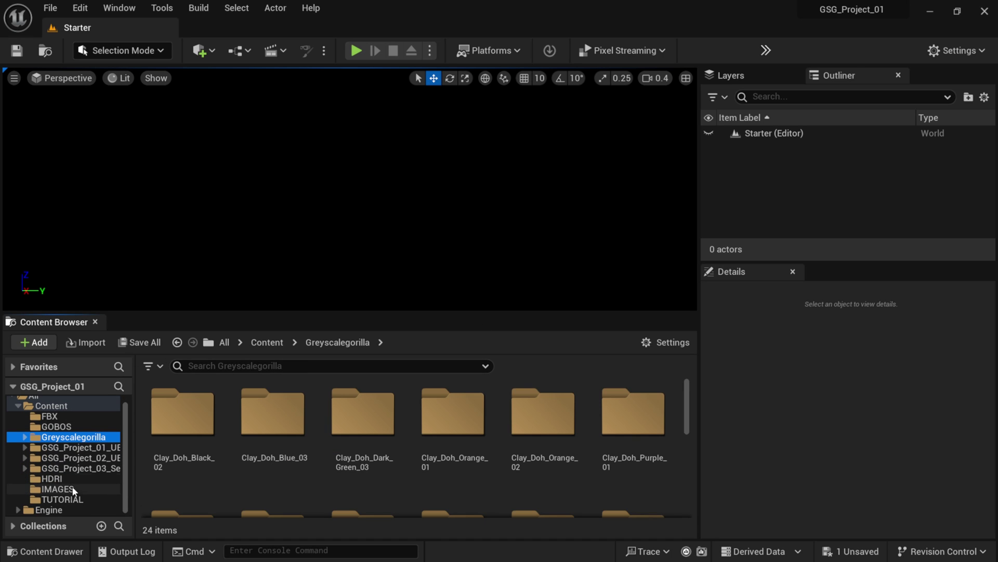
left_click(67, 500)
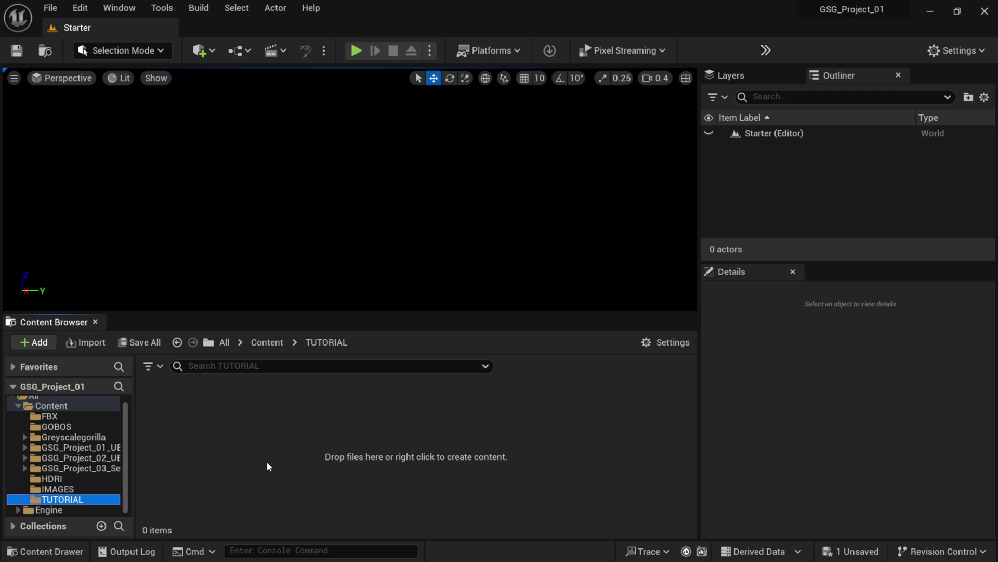
Import the GSG_MA013_A025_HandIcon FBX into TUTORIAL and place it in the level at 0,0,0.
key("alt+Tab")
left_click_drag(787, 507, 726, 100)
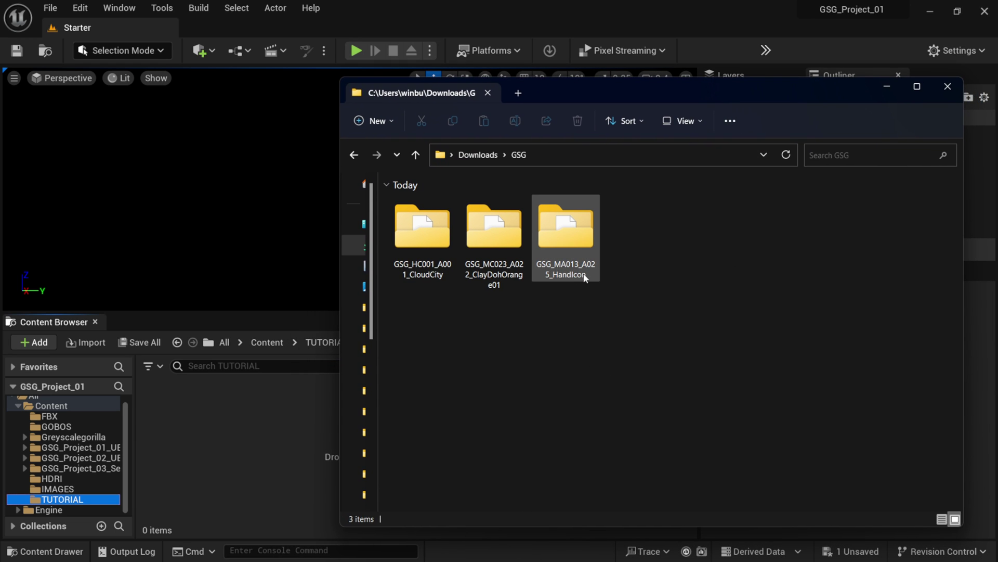
double_click(577, 236)
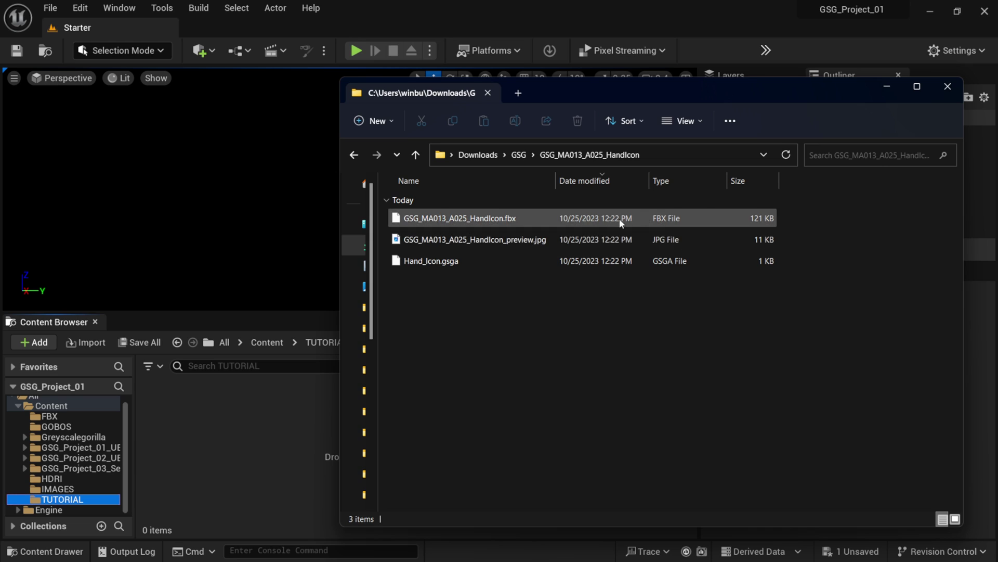
left_click(493, 218)
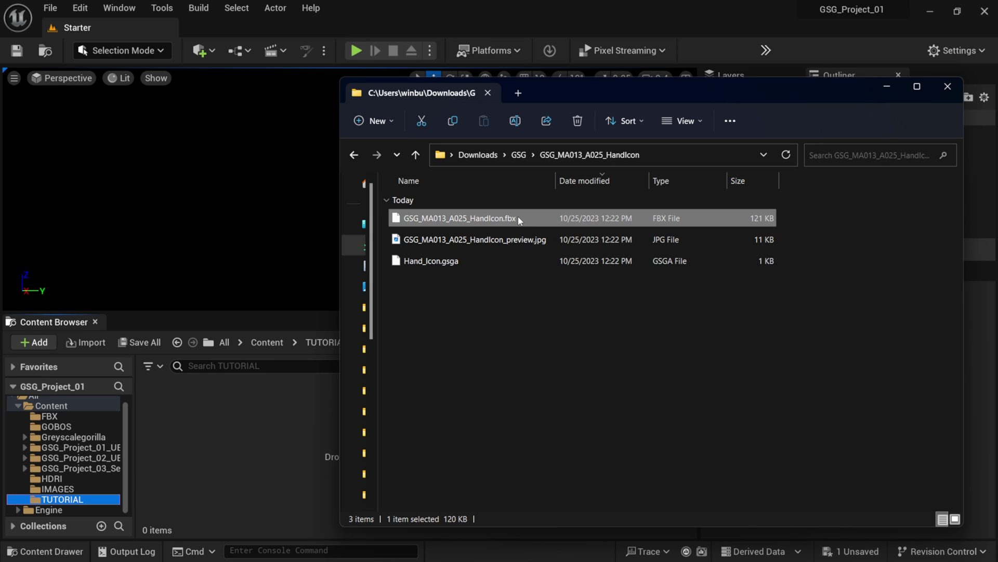
left_click_drag(523, 222, 248, 435)
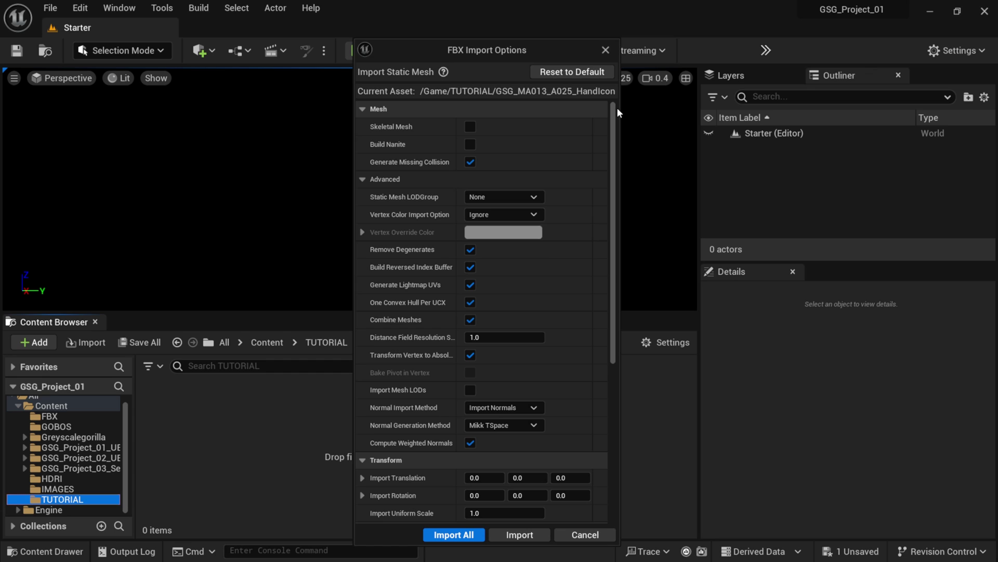
scroll(615, 113, "down", 2)
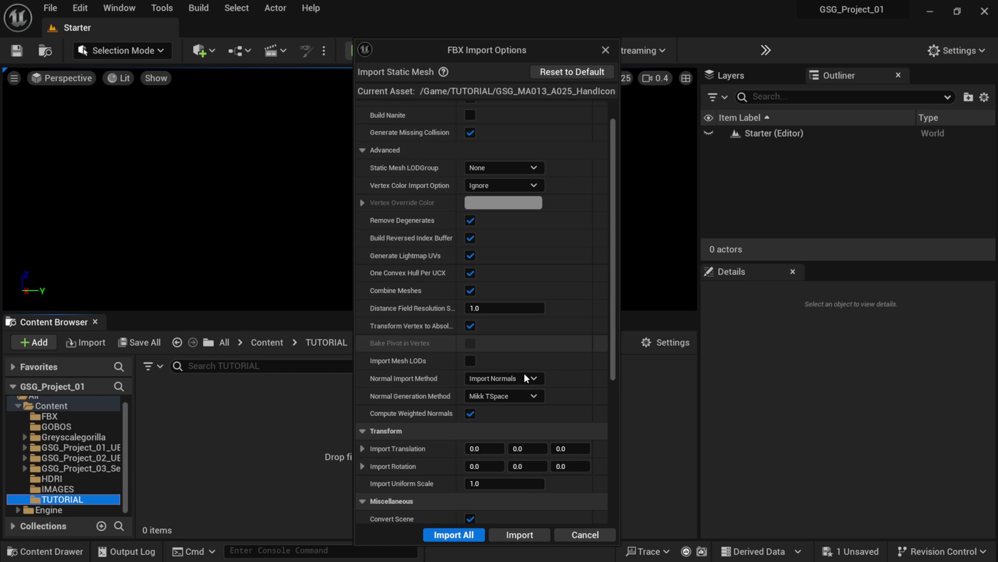
left_click(476, 534)
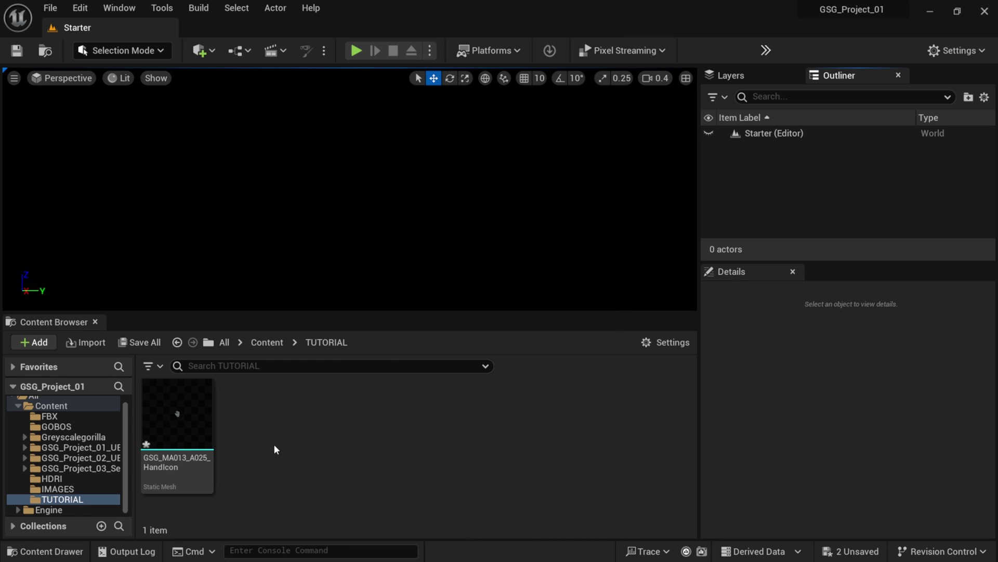
left_click_drag(172, 416, 357, 222)
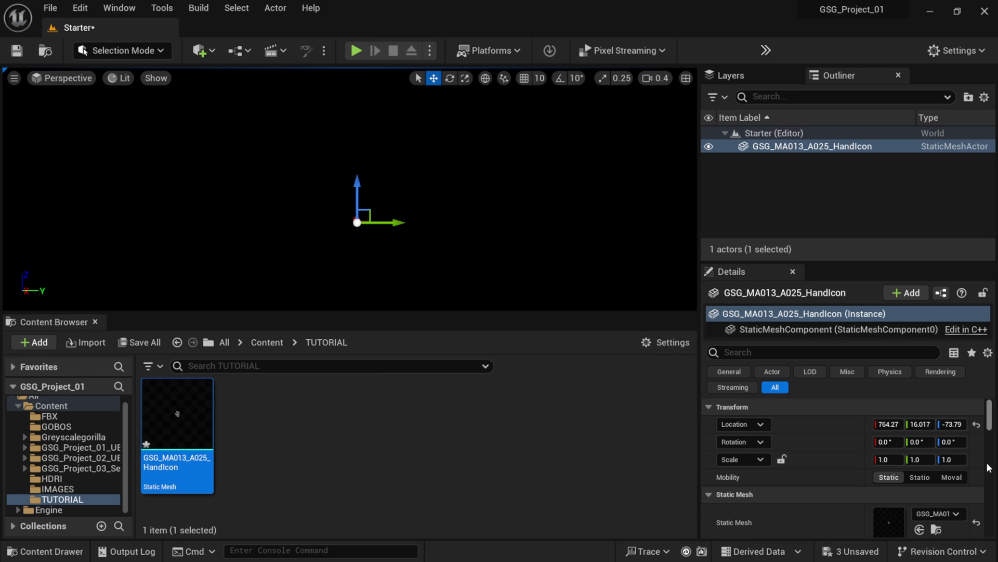
left_click(977, 424)
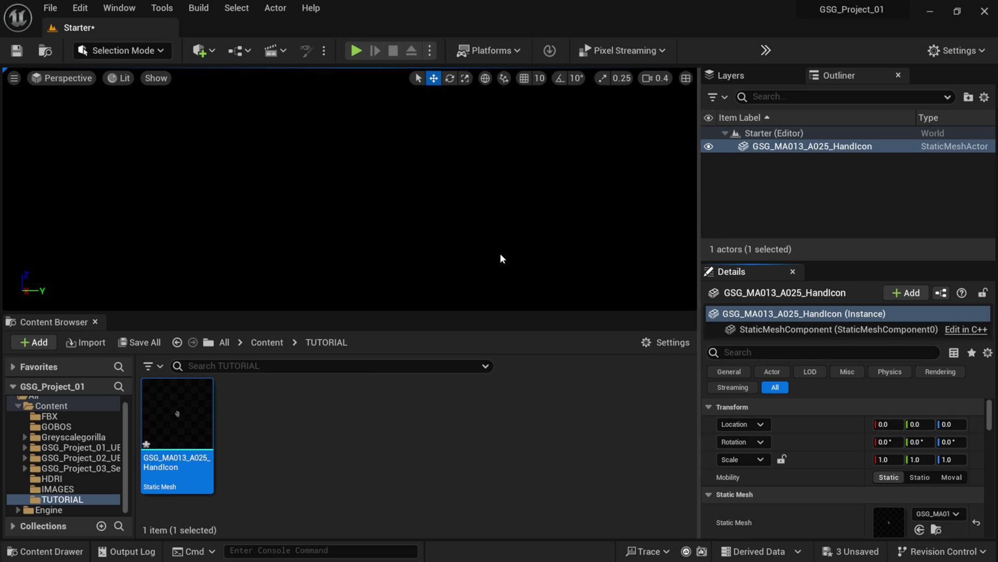
Import GSG_HC001_A001_CloudCity.hdr into the TUTORIAL folder as a texture cube.
key("alt+Tab")
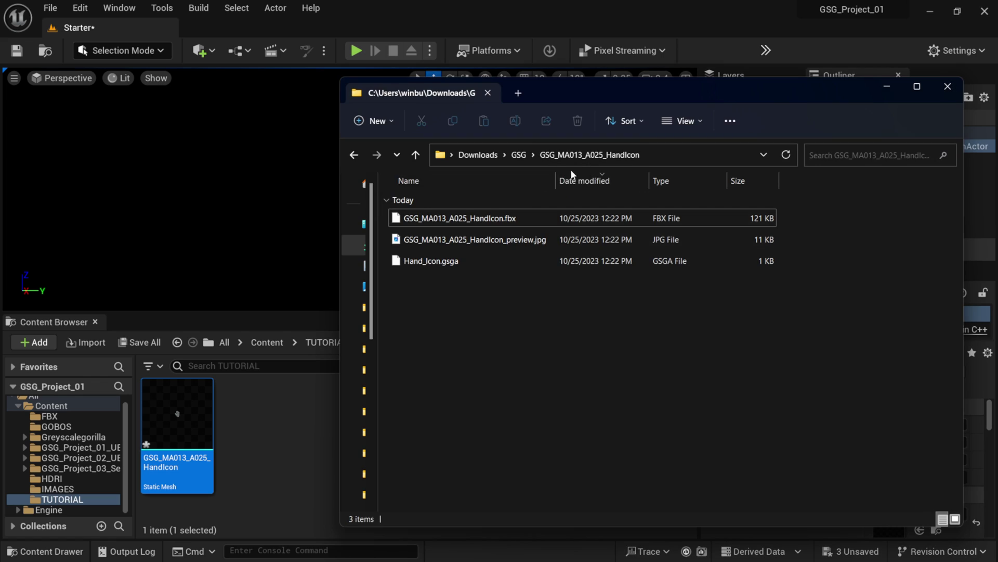
left_click(519, 155)
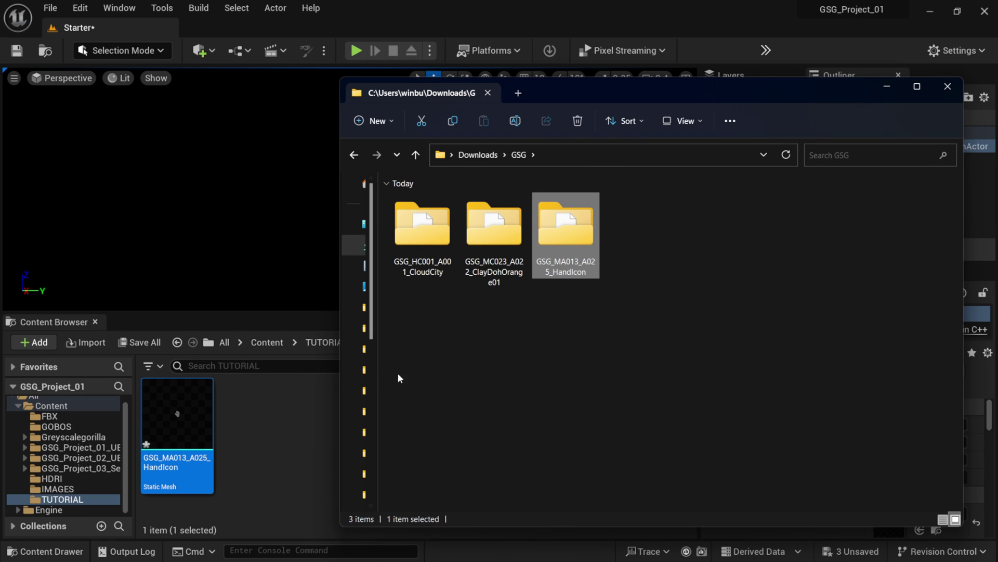
left_click(423, 235)
double_click(423, 235)
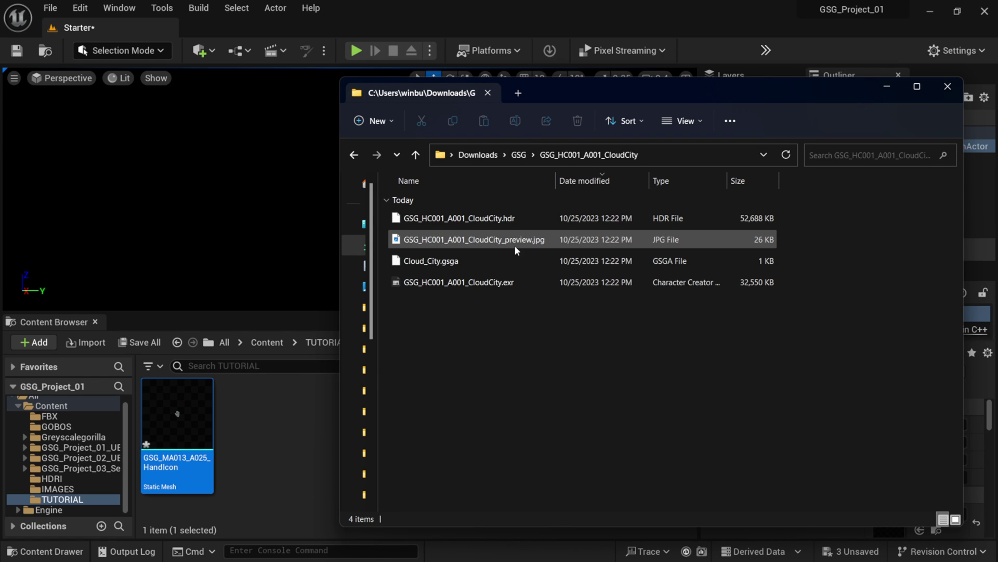
left_click(491, 225)
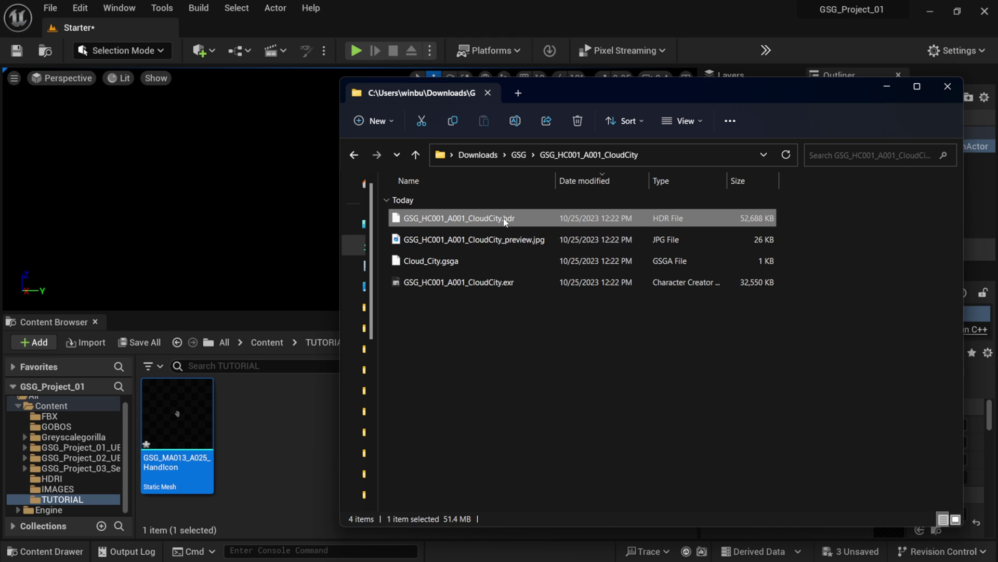
left_click_drag(505, 222, 282, 467)
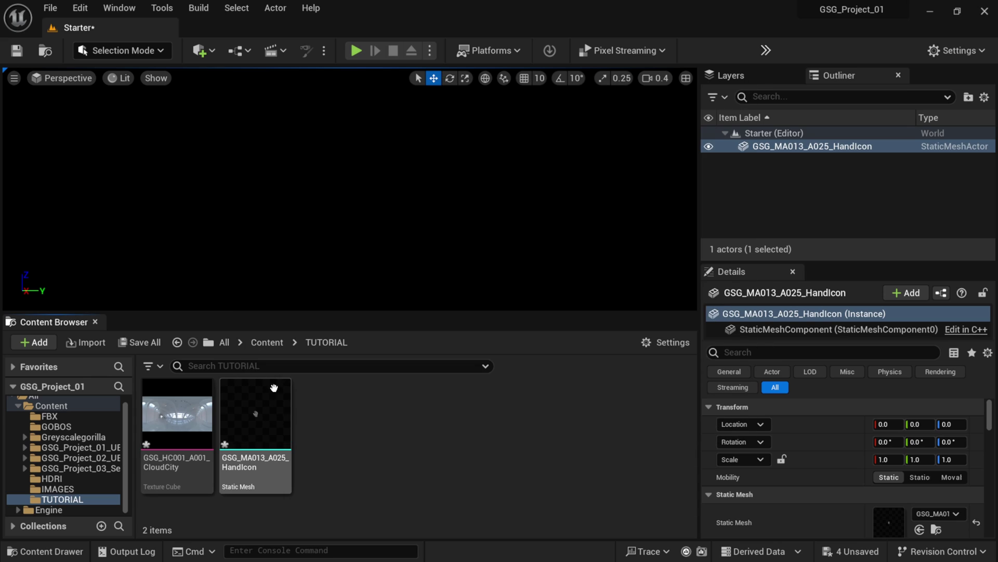
mouse_move(196, 429)
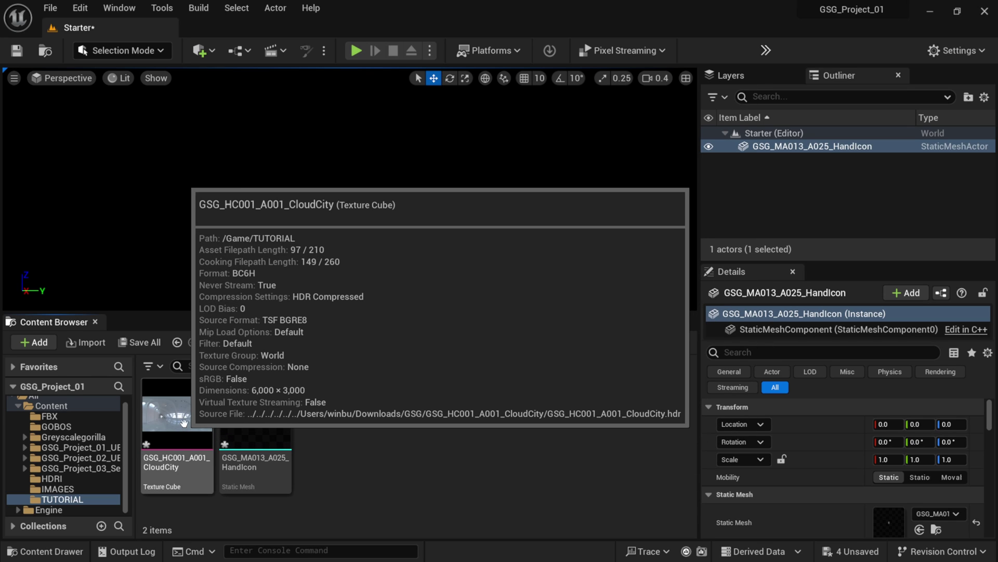
left_click(206, 53)
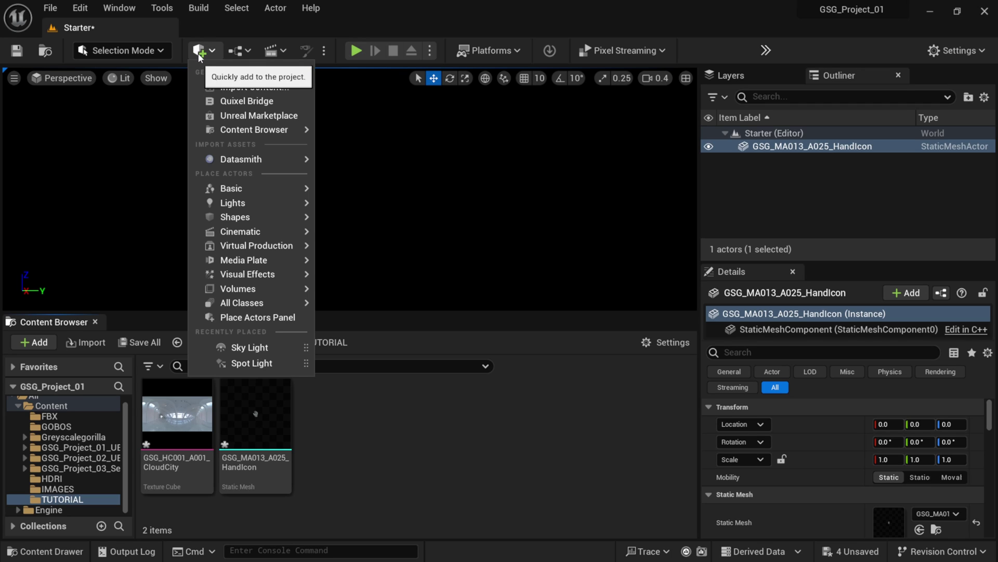
Place a Sky Light actor into the Starter level from Quick Add > Lights.
mouse_move(254, 202)
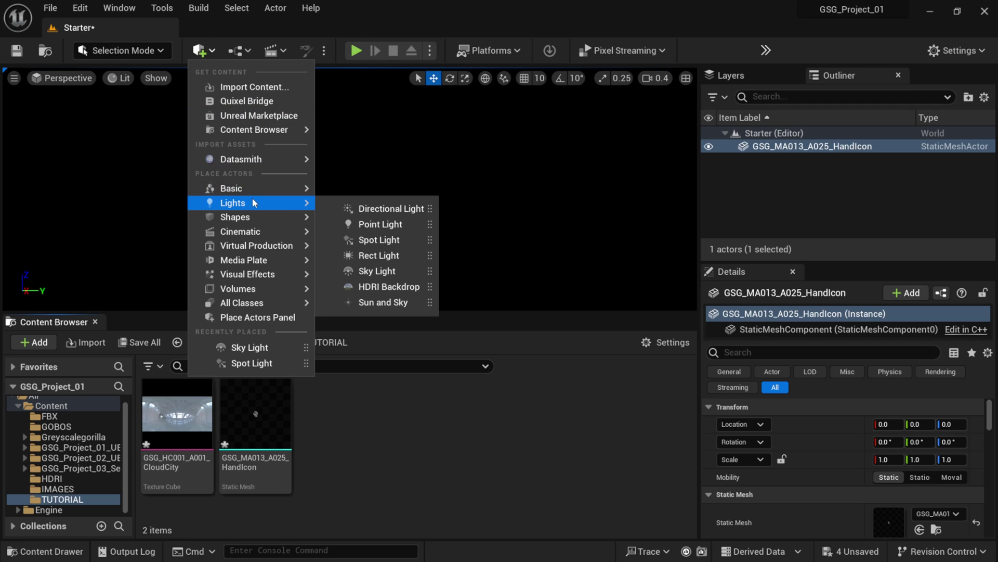
left_click(383, 271)
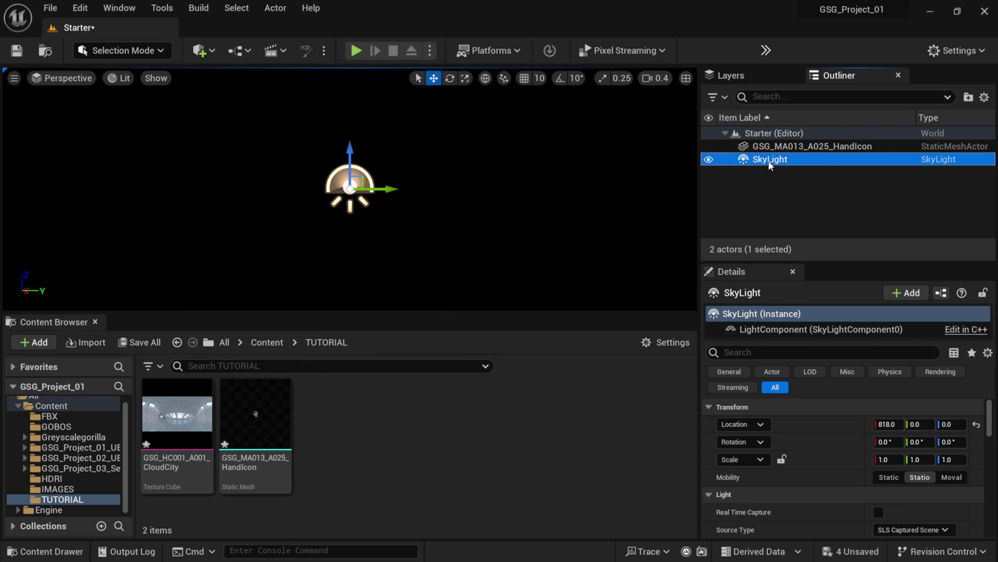
Reset the Sky Light to the origin and source it from the CloudCity specified cubemap.
left_click(976, 424)
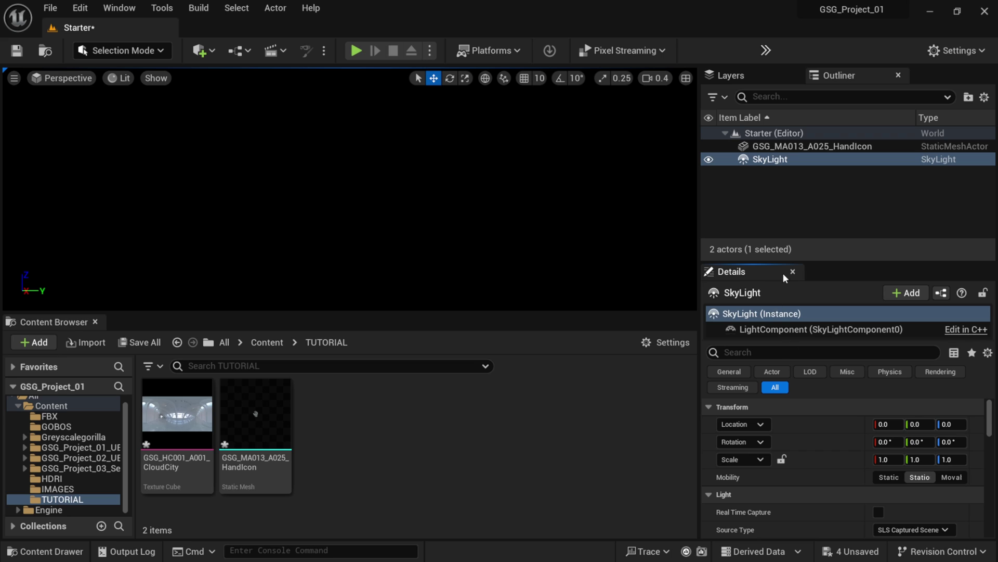
left_click_drag(811, 262, 790, 204)
scroll(749, 474, "down", 2)
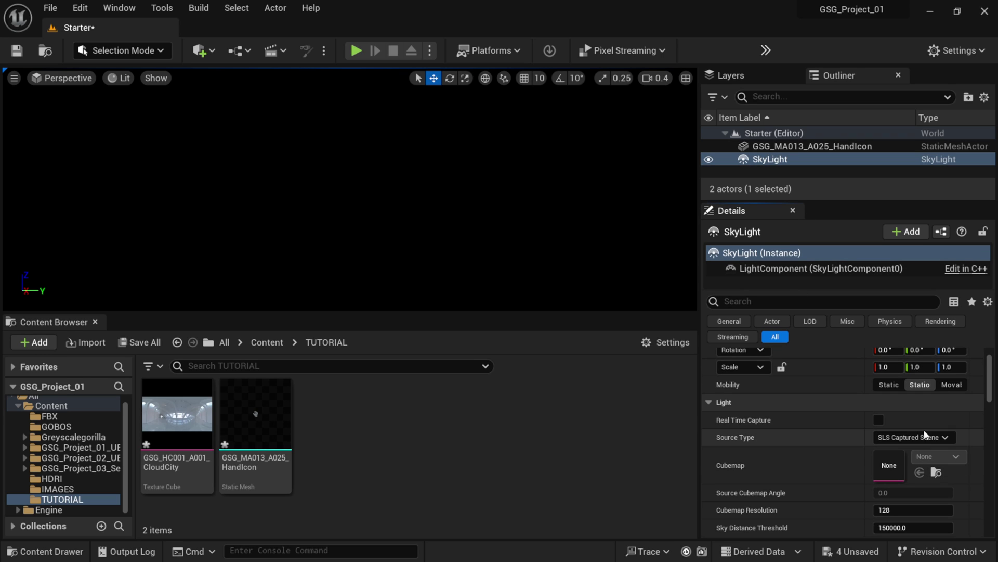
left_click(919, 437)
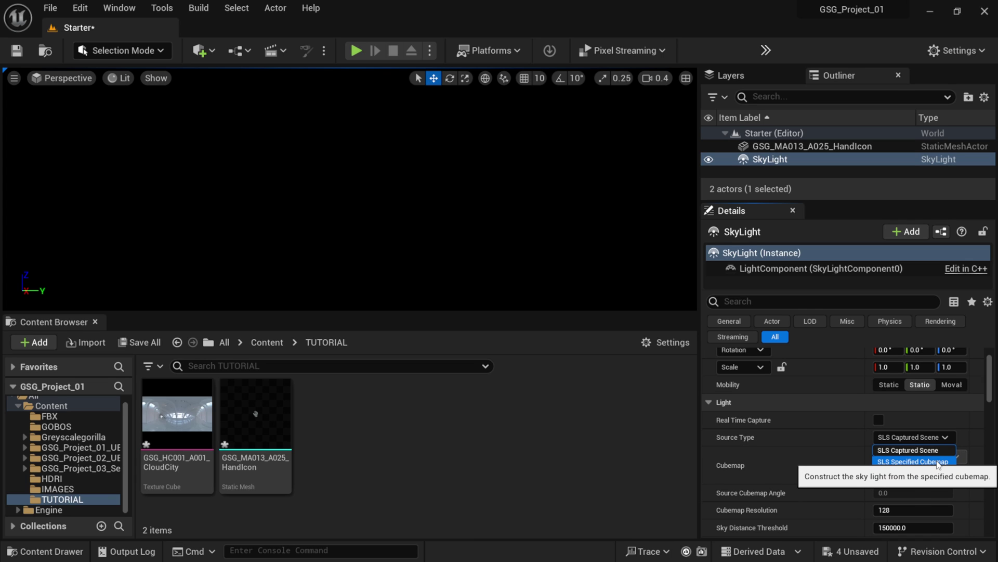
left_click(938, 461)
left_click_drag(182, 428, 889, 466)
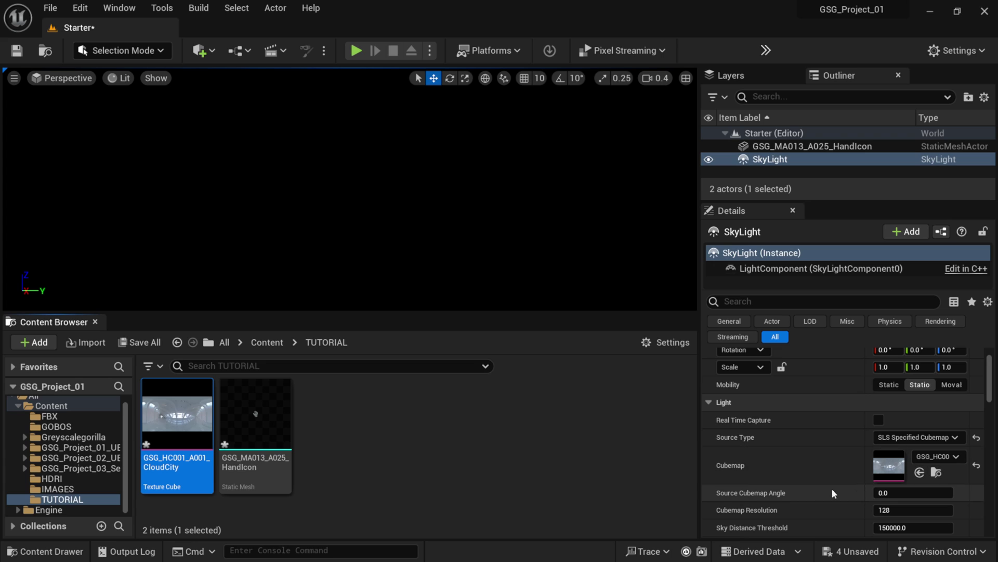
Select the hand mesh, hide editor helpers with G, and frame it in the viewport.
left_click(798, 147)
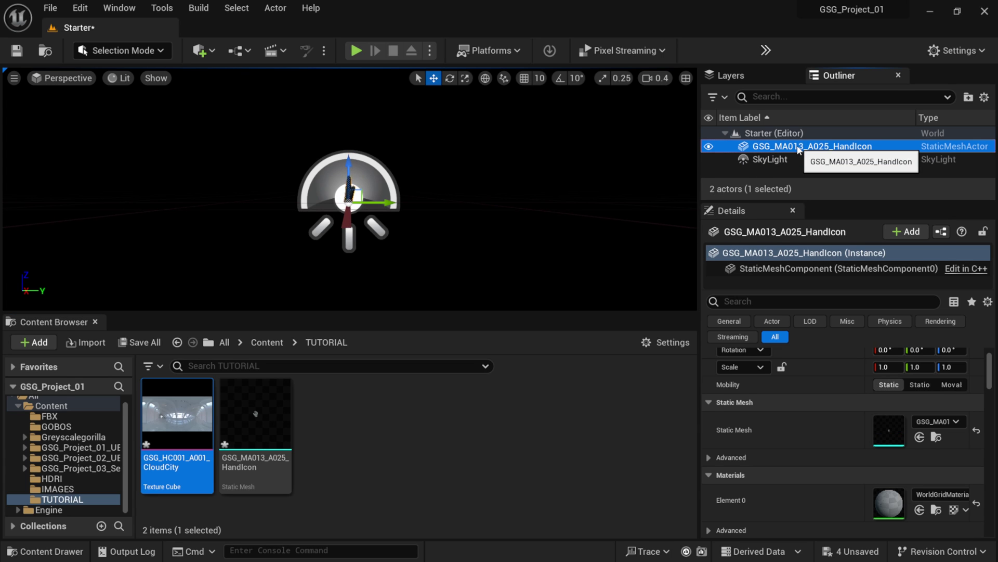
left_click_drag(413, 257, 404, 259, "alt")
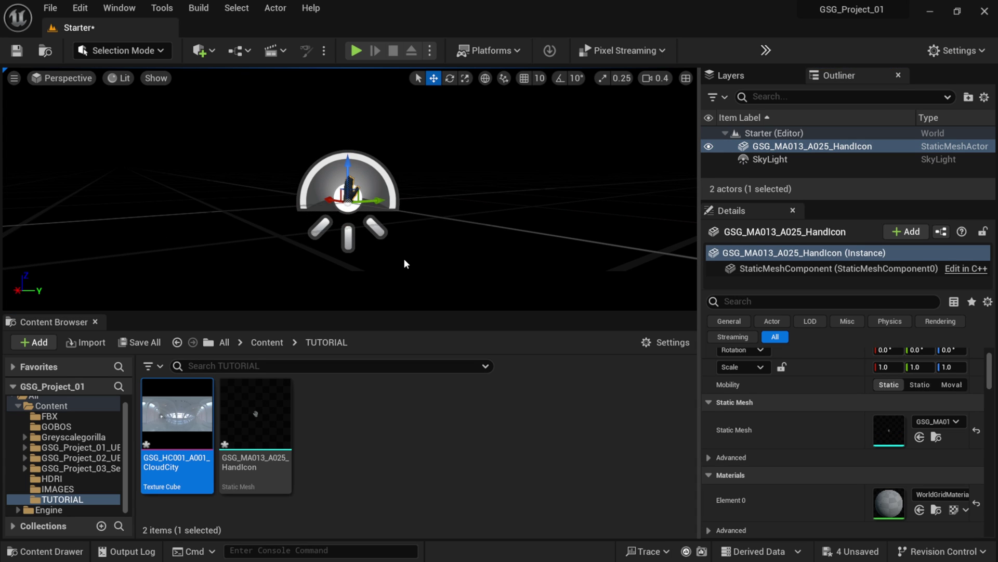
key("g")
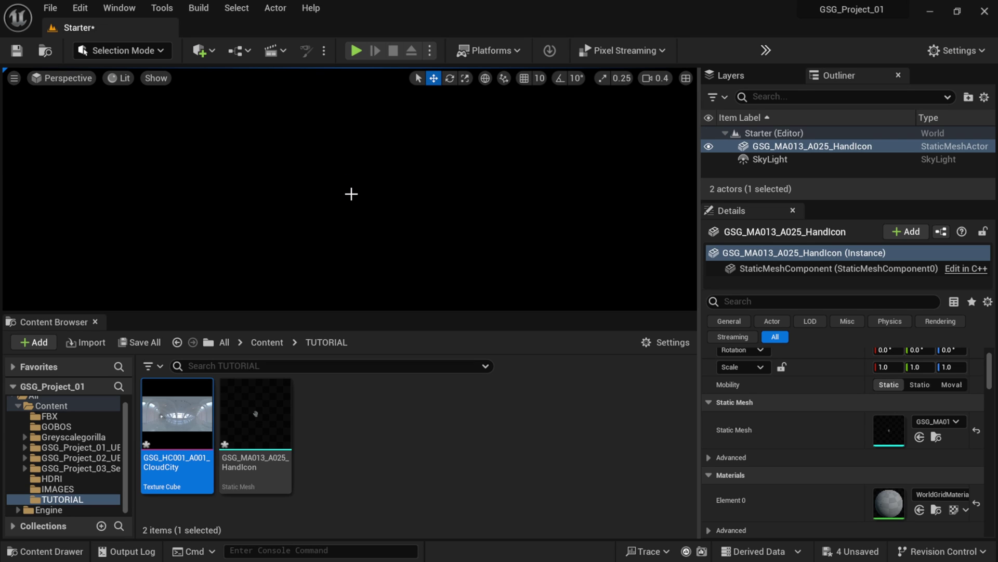
double_click(796, 146)
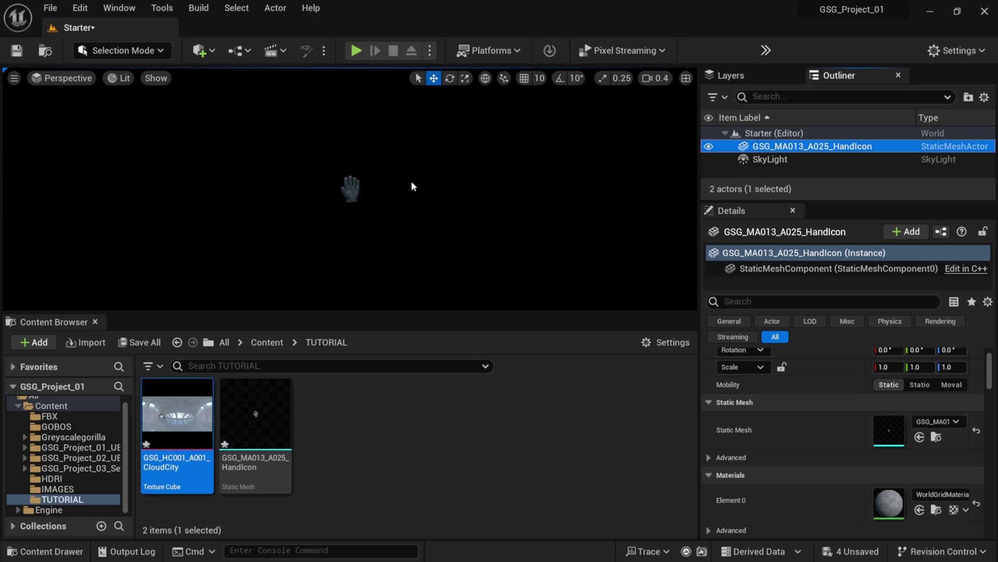
Lock scale proportions, set the hand to 10 on every axis, and reframe it.
left_click(782, 368)
type("10")
key("Return")
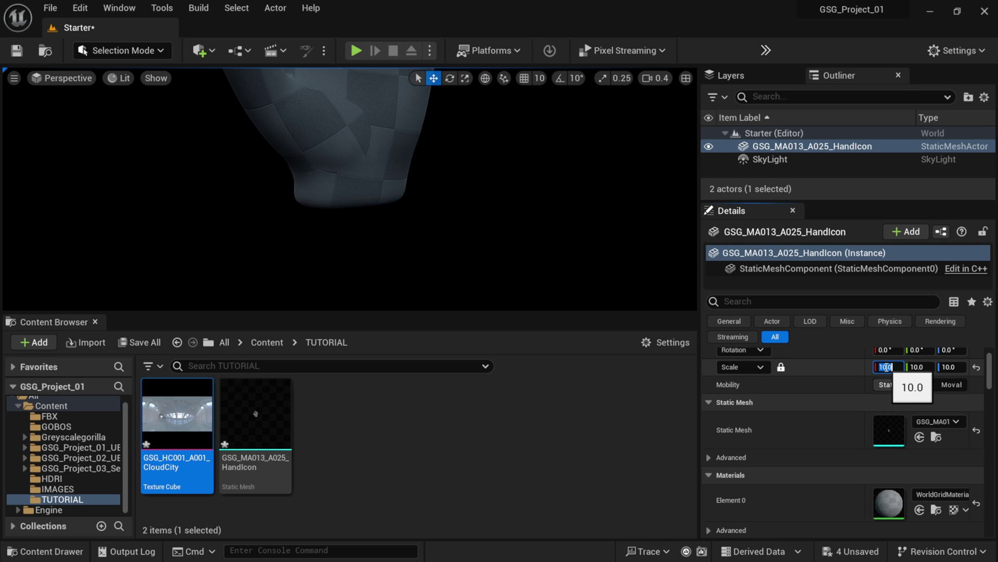
double_click(800, 147)
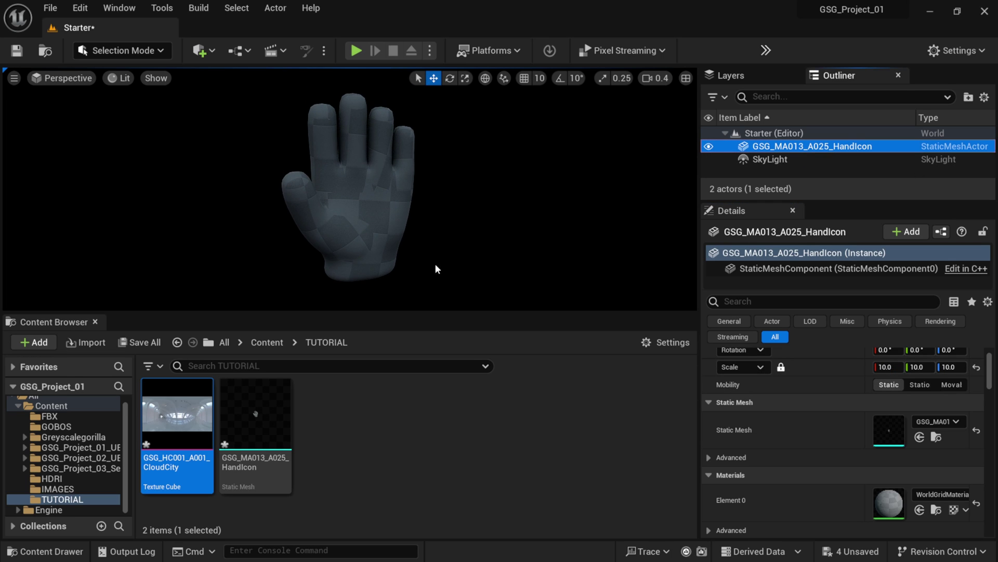
left_click_drag(364, 198, 455, 198, "alt")
left_click_drag(133, 442, 197, 442)
Drag Clay_Doh_Orange_02_Instance from Greyscalegorilla > Clay_Doh_Orange_02 onto the hand mesh.
left_click(100, 438)
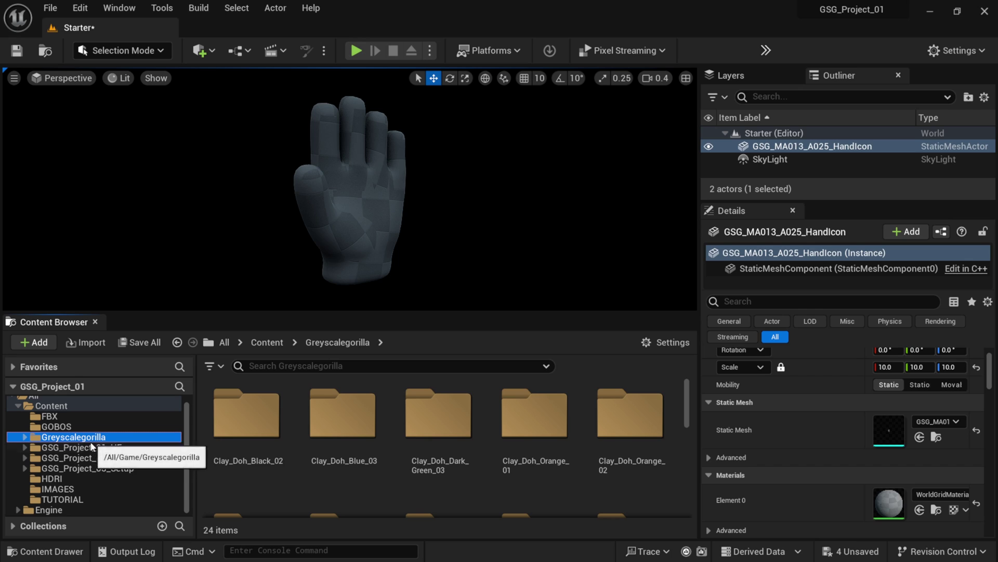
left_click(24, 438)
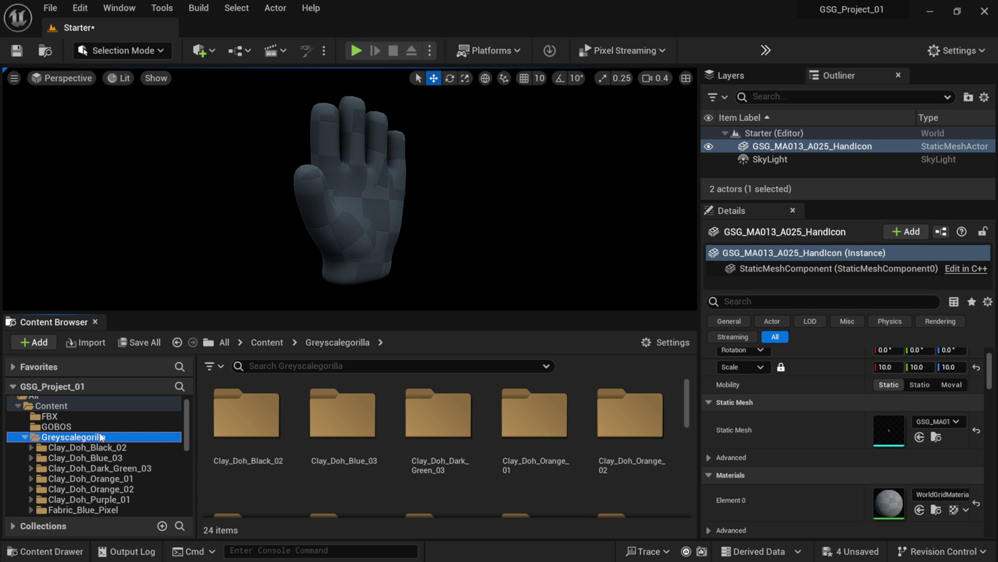
scroll(188, 420, "down", 3)
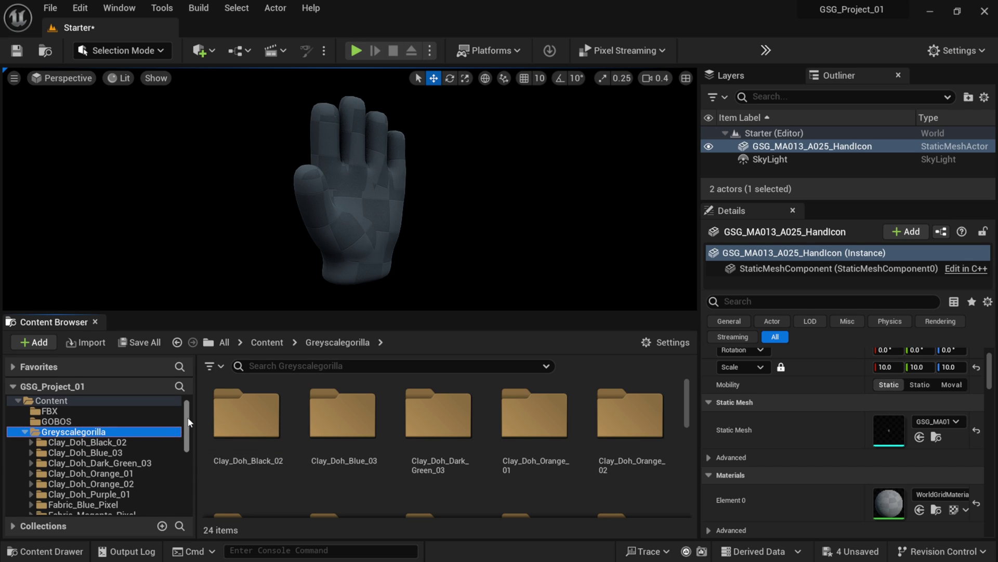
left_click(125, 461)
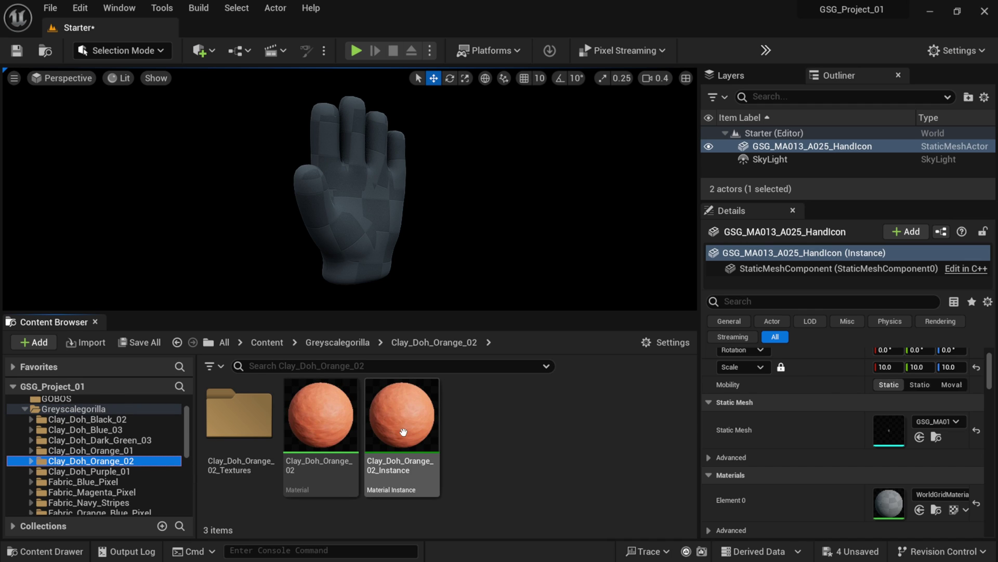
left_click_drag(402, 416, 357, 201)
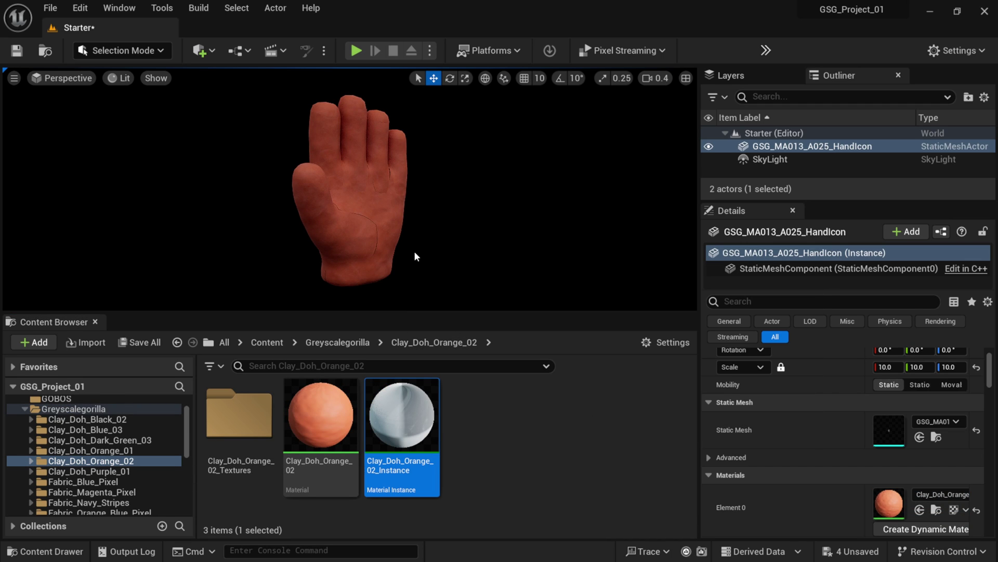
left_click(395, 245)
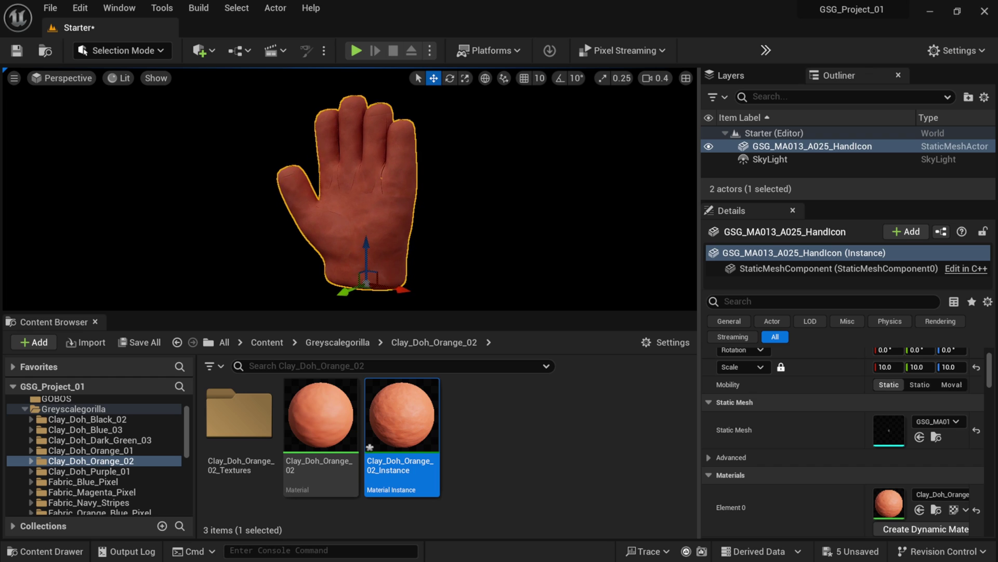
mouse_move(415, 181)
left_mouse_down("alt")
mouse_move(431, 182)
mouse_move(415, 181)
mouse_move(405, 206)
left_mouse_up("alt")
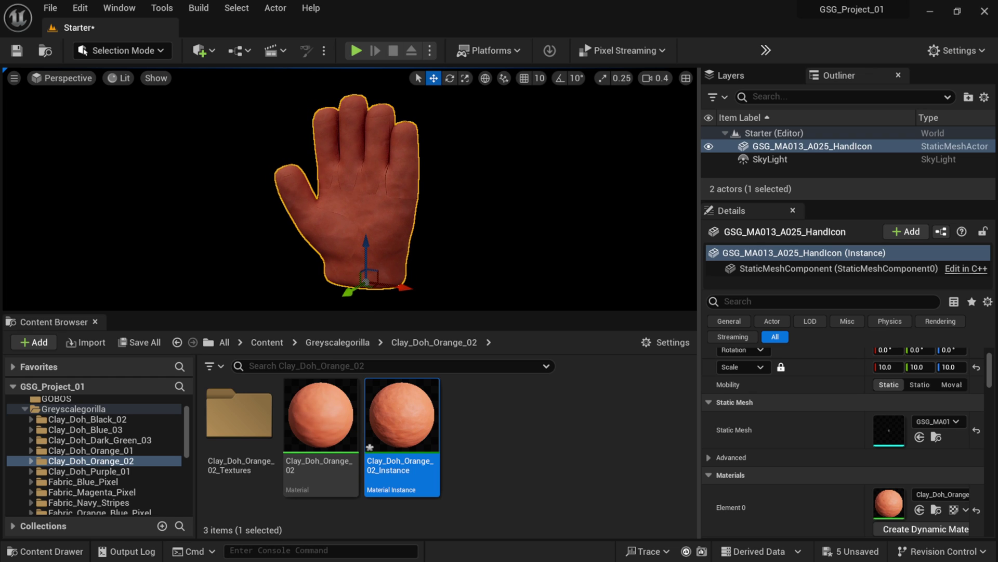
Enable the Two Sided override on Clay_Doh_Orange_02_Instance, save it, and close its editor.
double_click(411, 424)
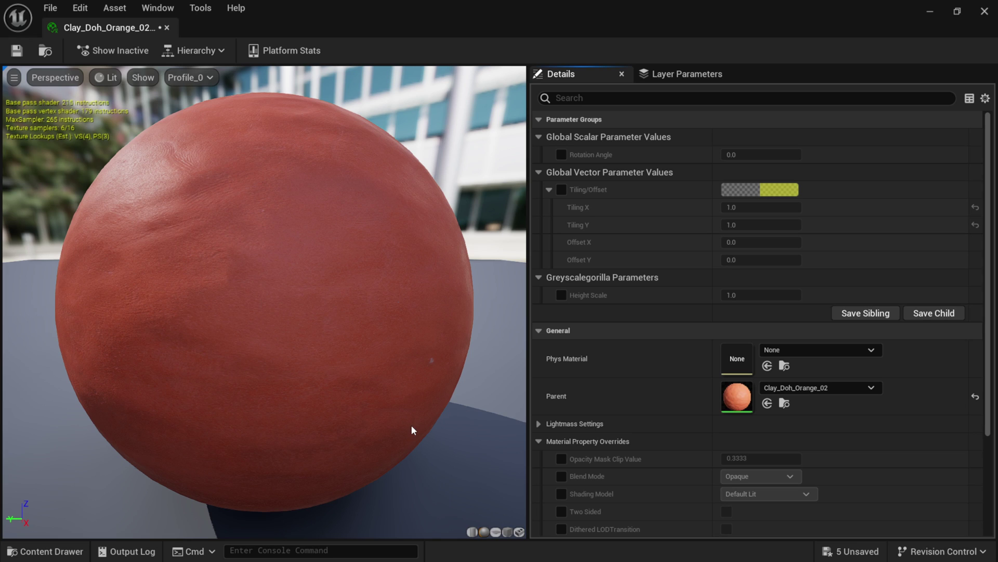
scroll(629, 328, "down", 2)
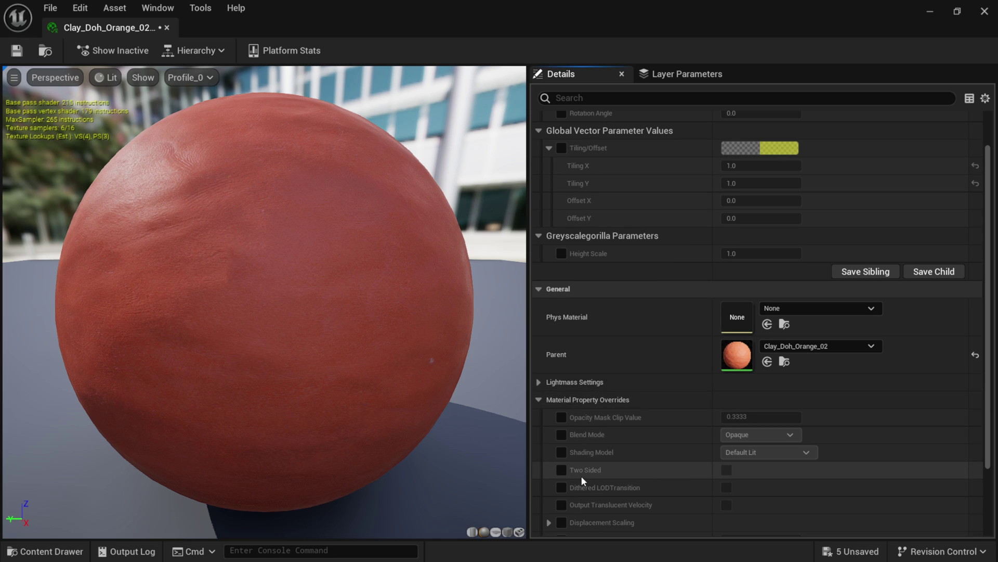
left_click(561, 470)
left_click(727, 470)
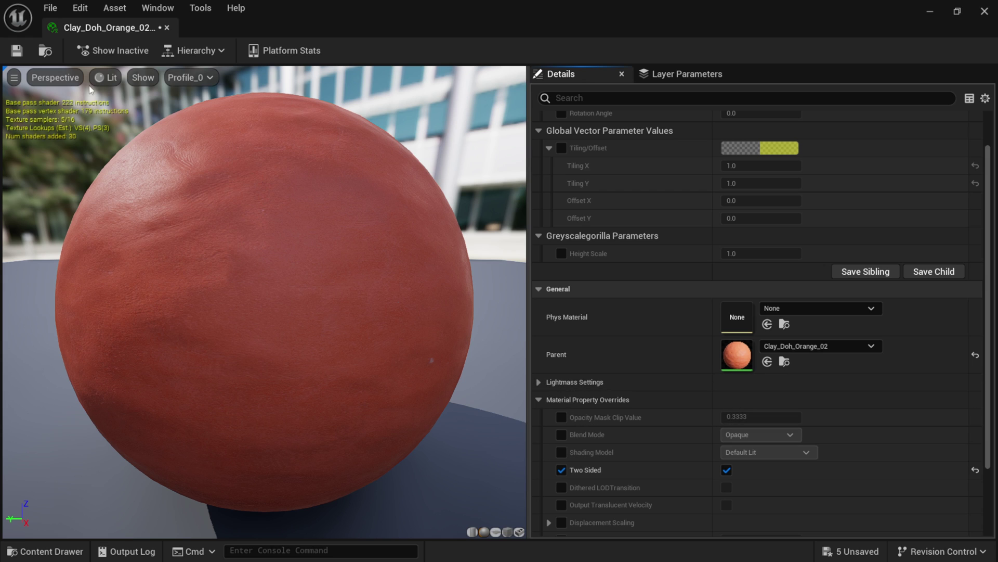
left_click(24, 52)
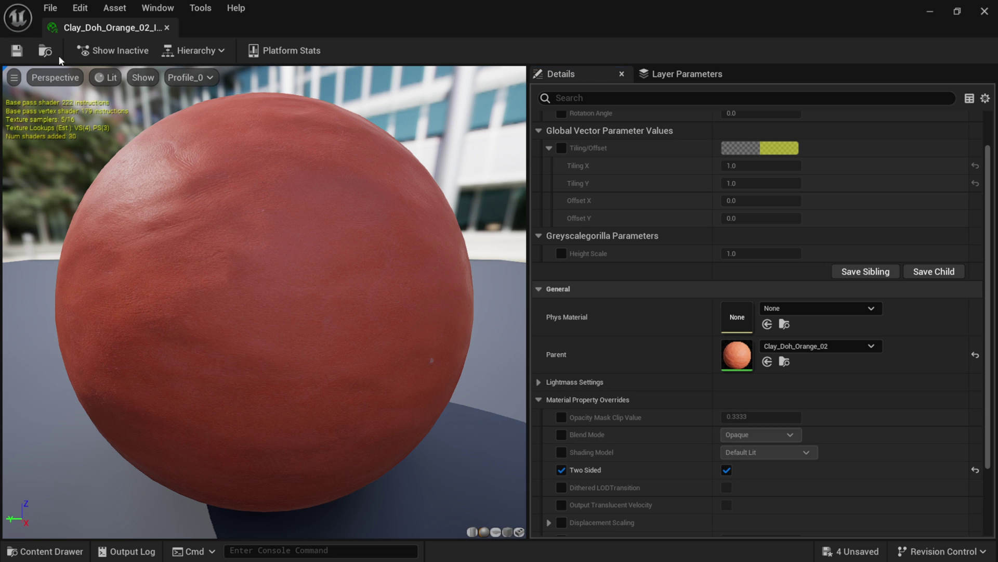
left_click(984, 11)
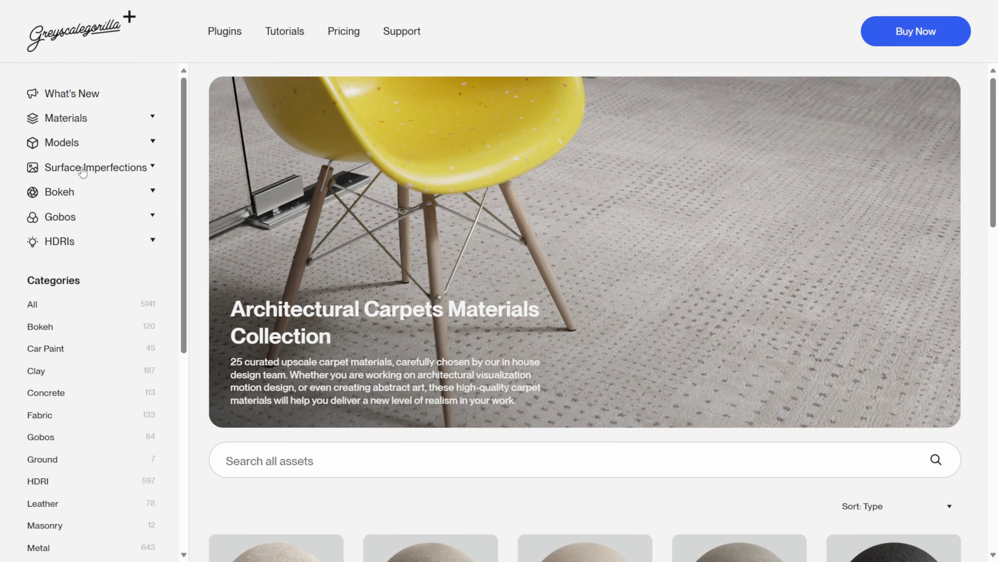
View Copy Machine, Crust, Dry Ink, Dust, Frost Textures, Scratches, then Smudges.
left_click(83, 168)
left_click(83, 193)
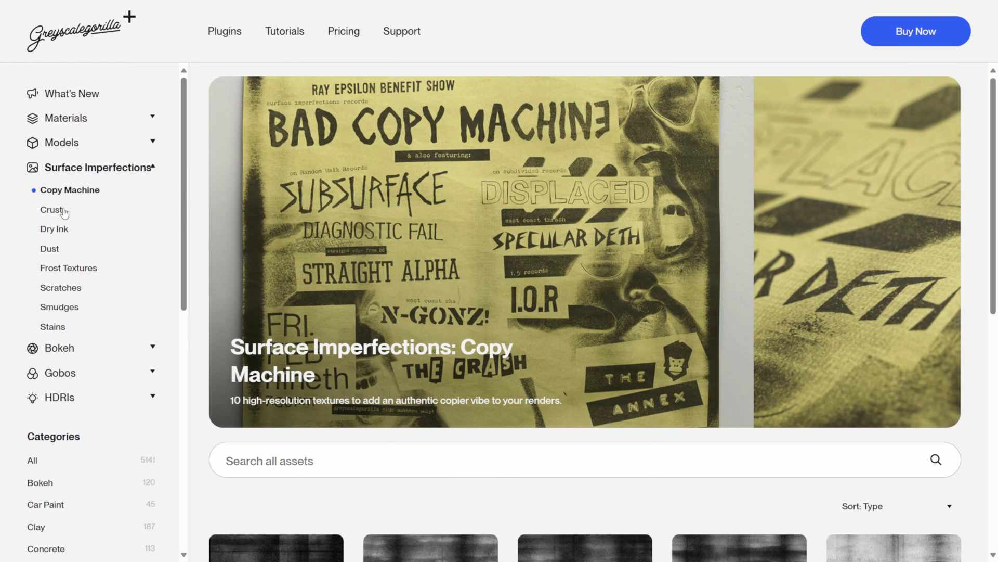
left_click(54, 210)
left_click(61, 232)
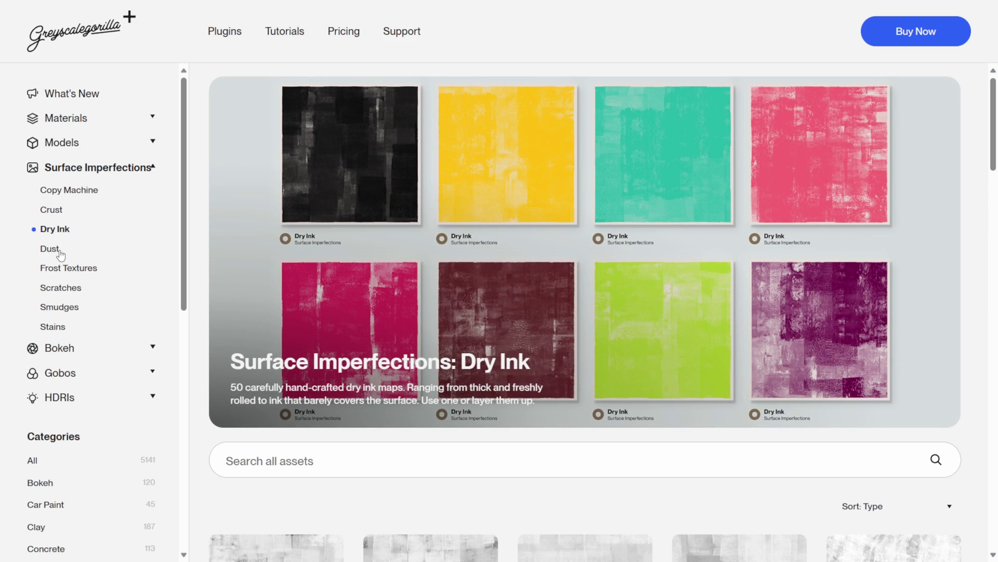
left_click(60, 254)
left_click(60, 268)
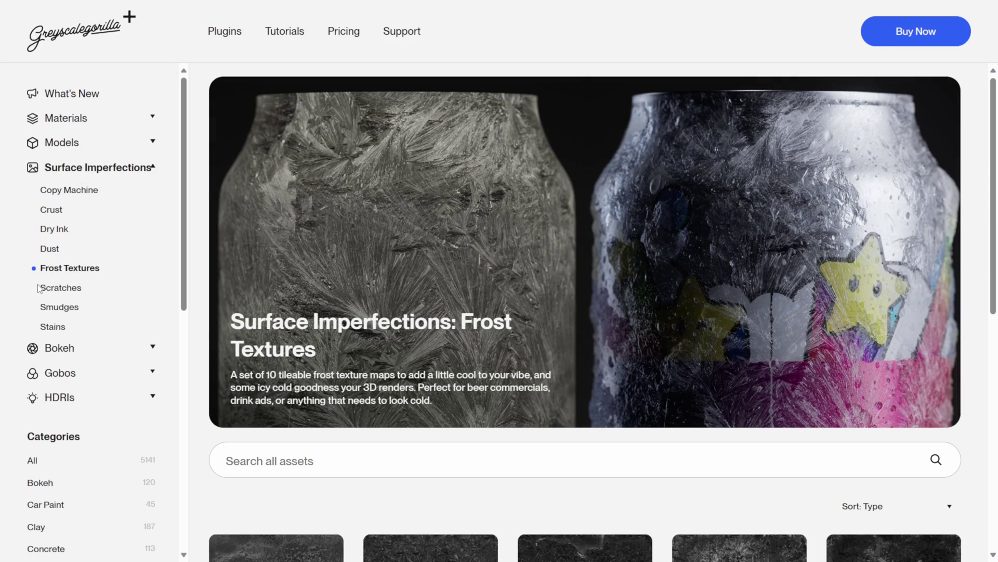
left_click(57, 288)
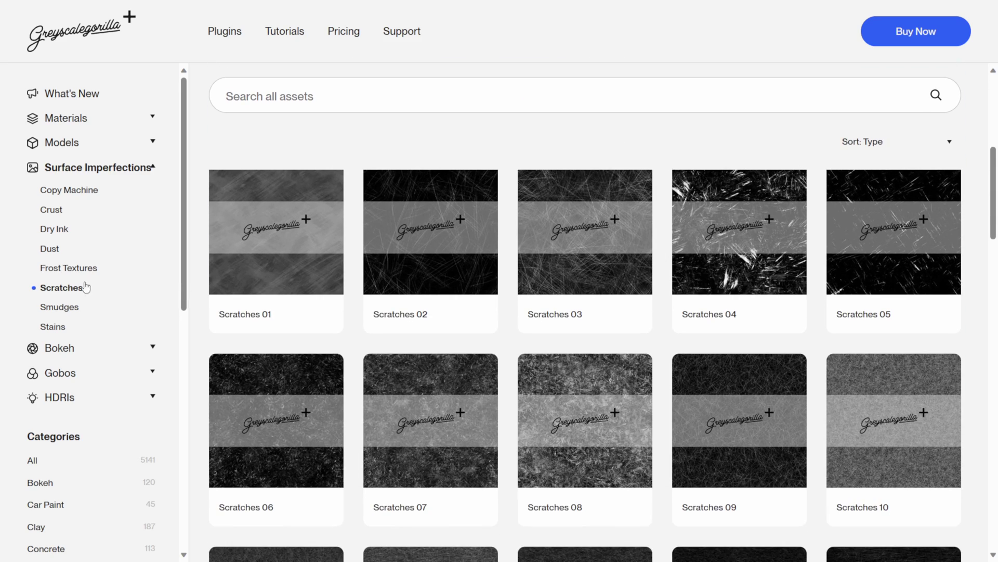
left_click(71, 311)
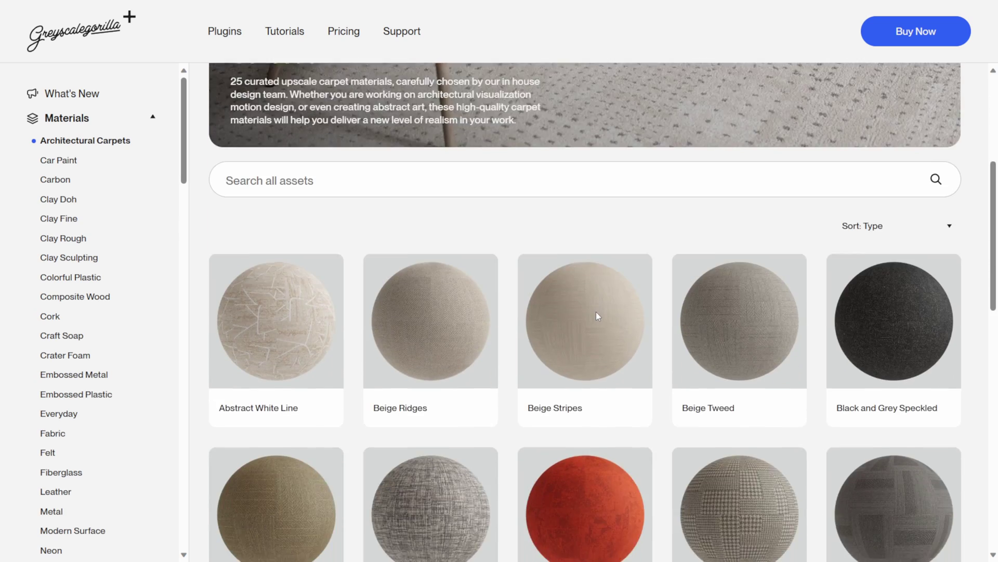
Scroll past Architectural Carpets, show Clay Sculpting, and scroll down to the Sandy Brown variants.
scroll(651, 313, "down", 3)
scroll(653, 313, "down", 8)
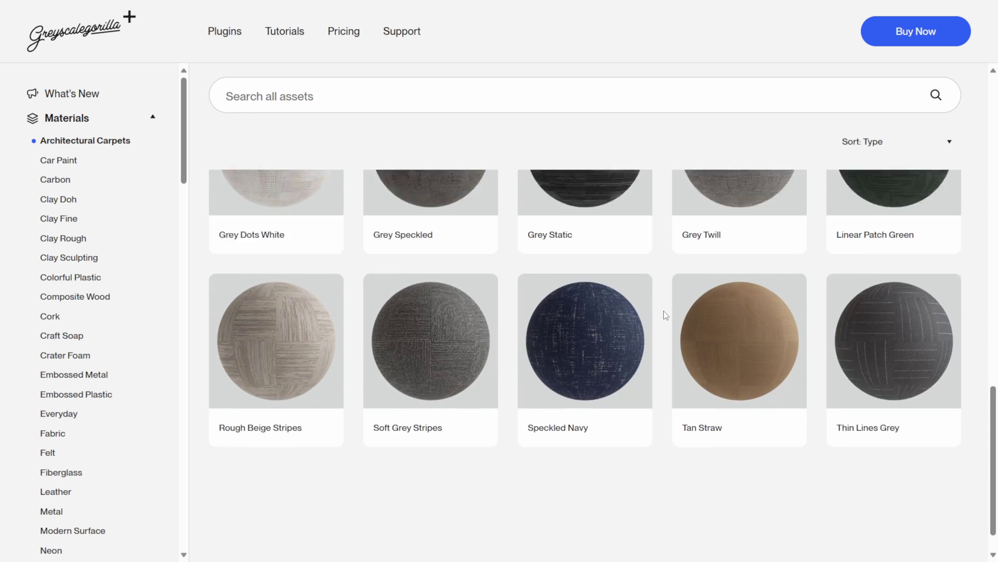
left_click(63, 265)
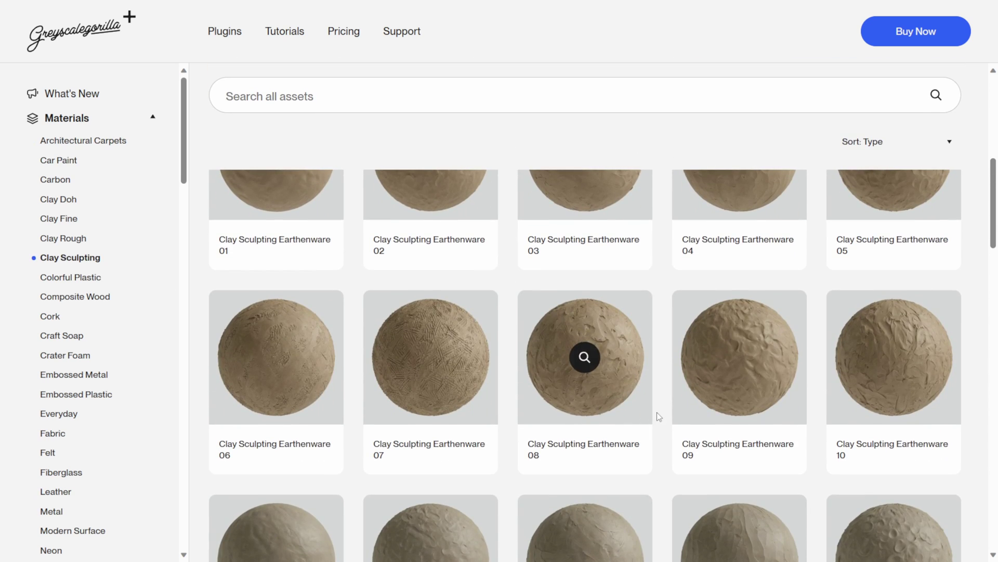
scroll(659, 419, "down", 5)
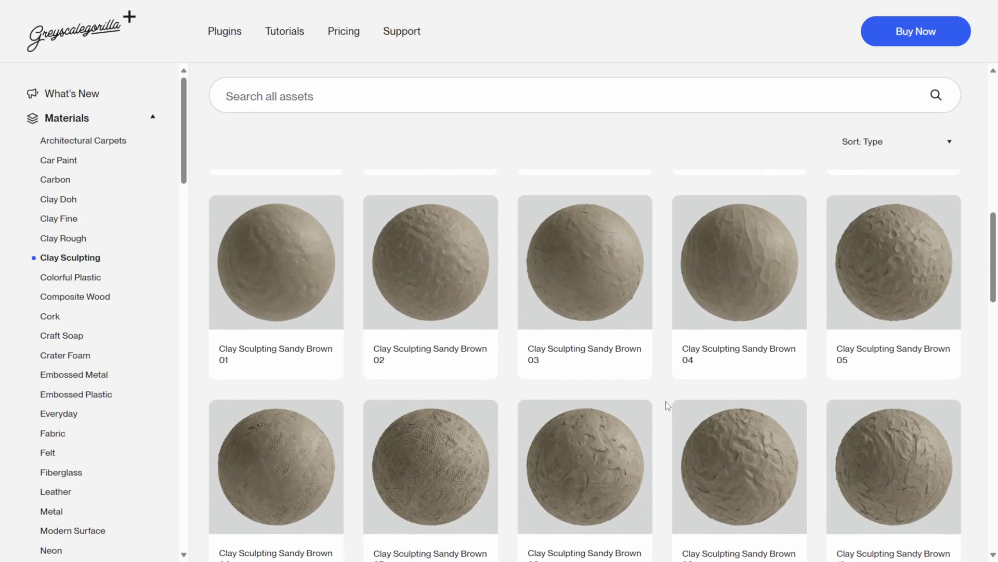